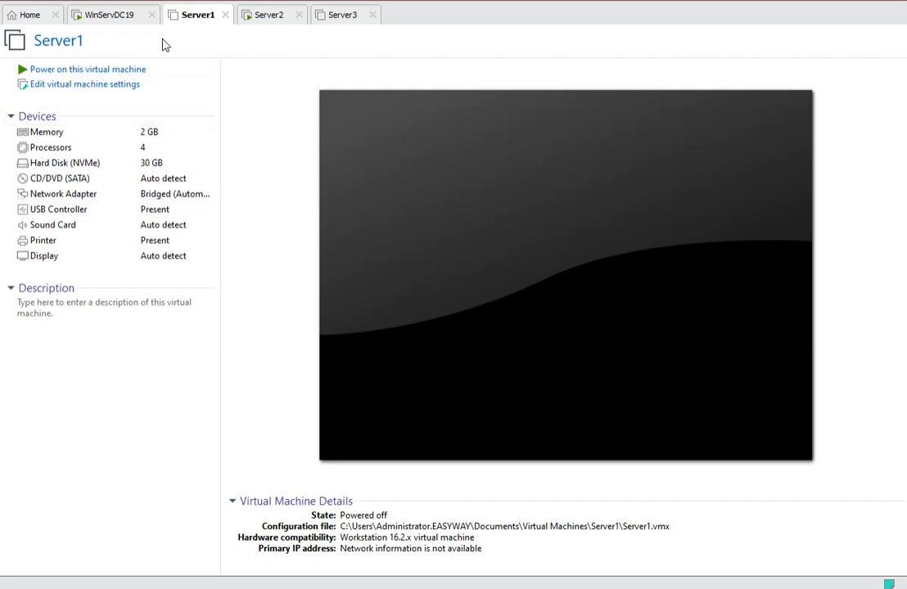
# Power on the Server1 virtual machine and send Ctrl+Alt+Del to its lock screen.
pyautogui.click(121, 71)
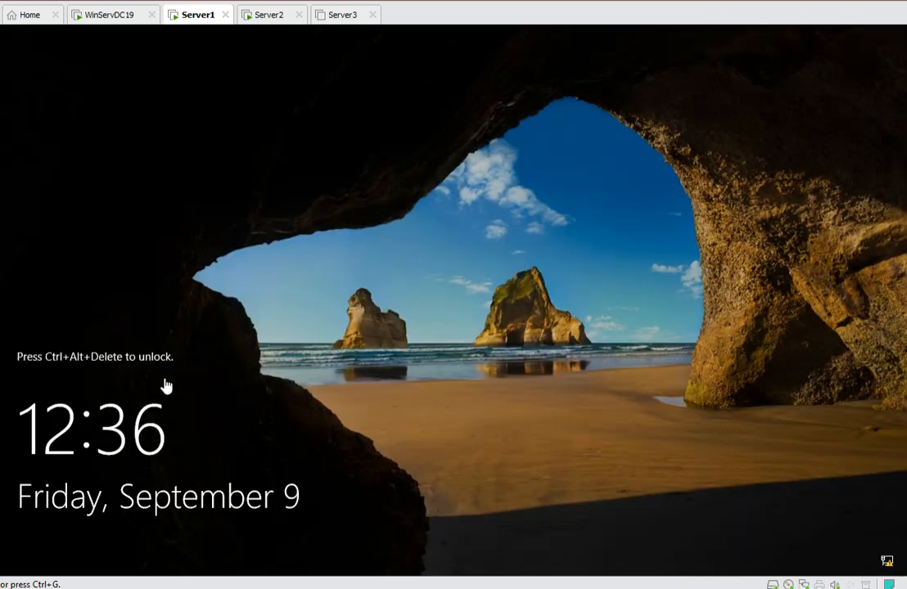
pyautogui.click(145, 371)
pyautogui.rightClick(190, 14)
pyautogui.moveTo(247, 66)
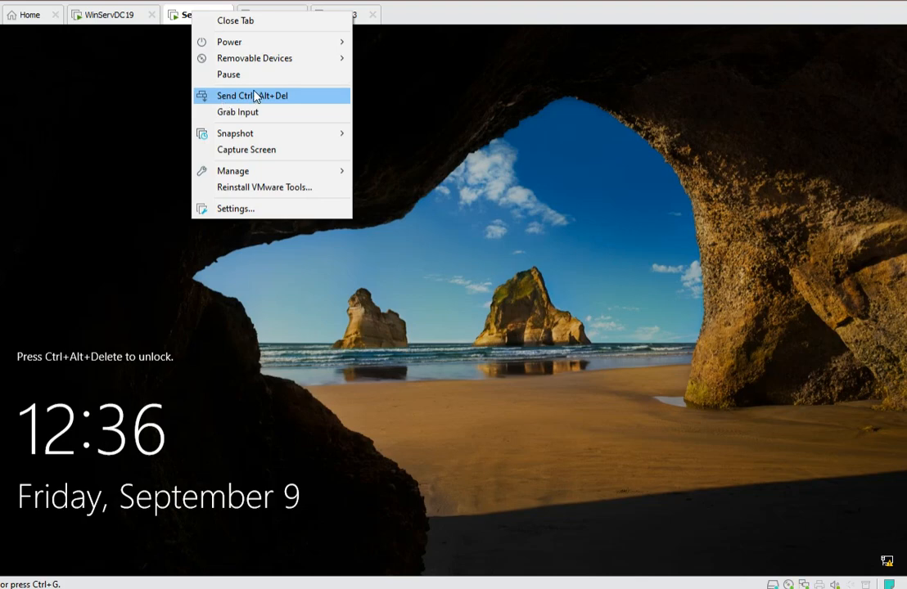
pyautogui.click(256, 98)
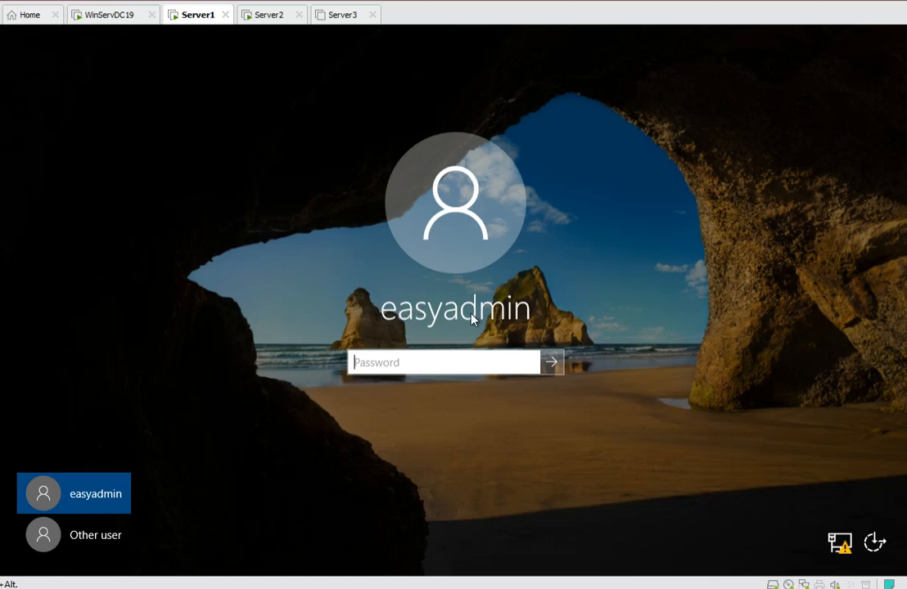
# Switch to signing in as Other user and enter the administrator's user name.
pyautogui.click(92, 538)
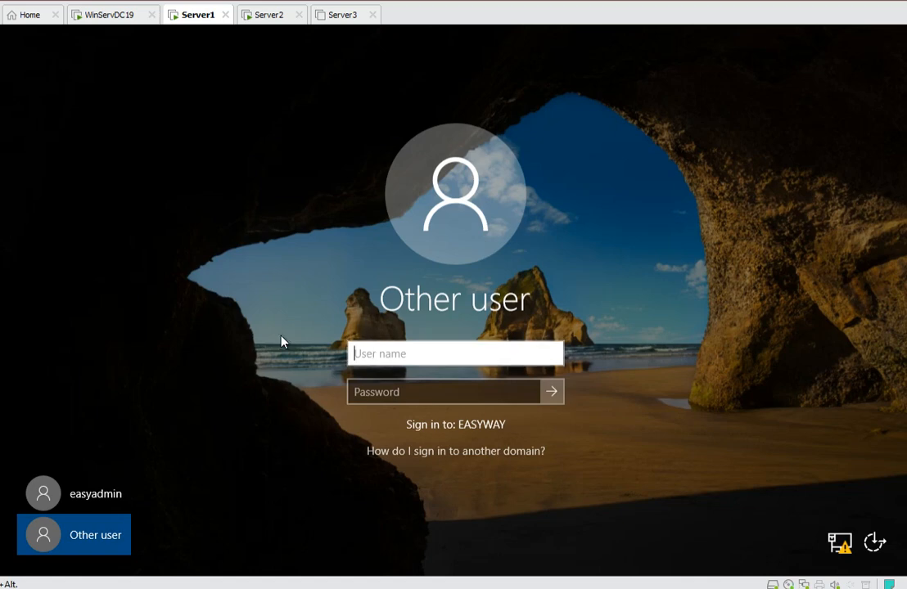
pyautogui.write('easyadmin')
pyautogui.press('Tab')
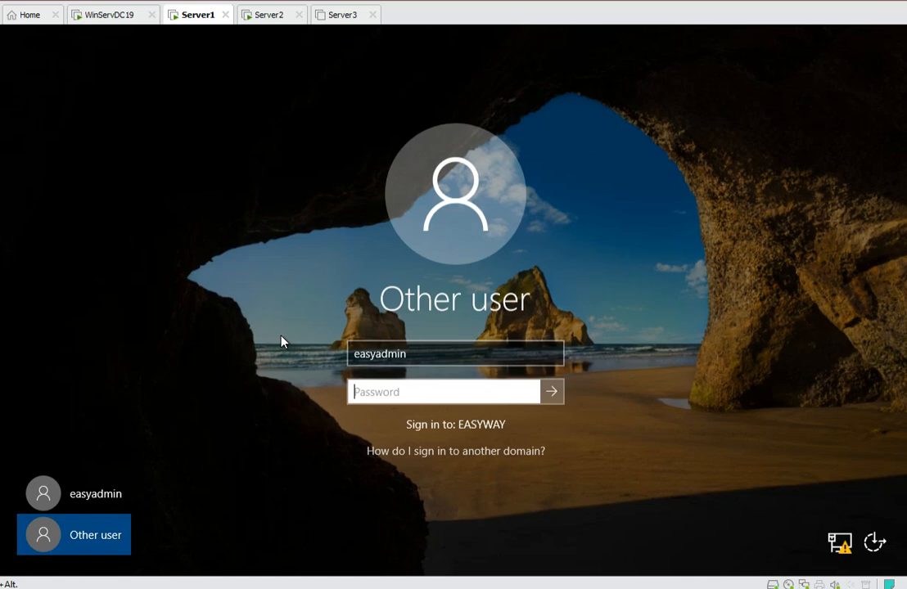
# Enter the account password, sign in, and cancel the Shutdown Event Tracker dialog.
pyautogui.write('••••••••')
pyautogui.press('Return')
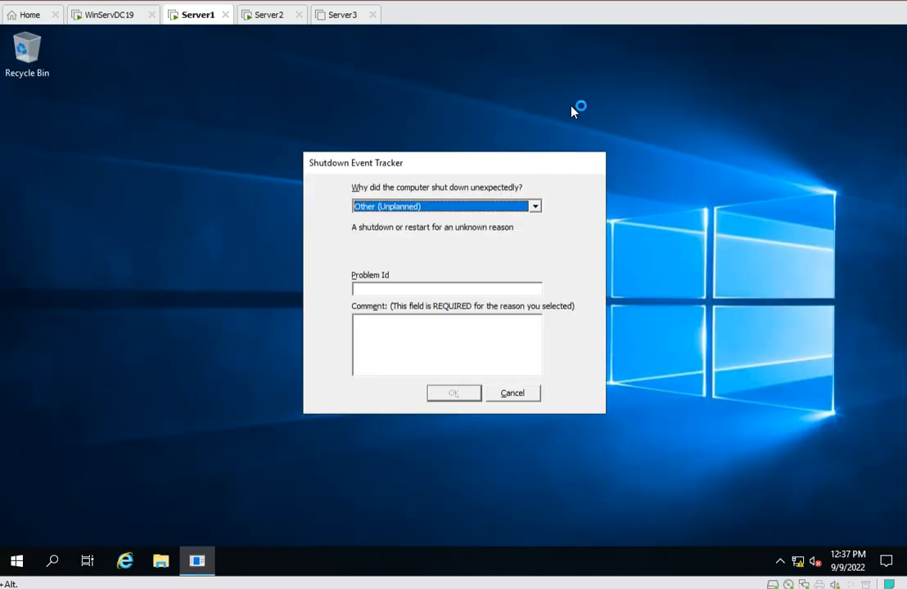
pyautogui.click(518, 393)
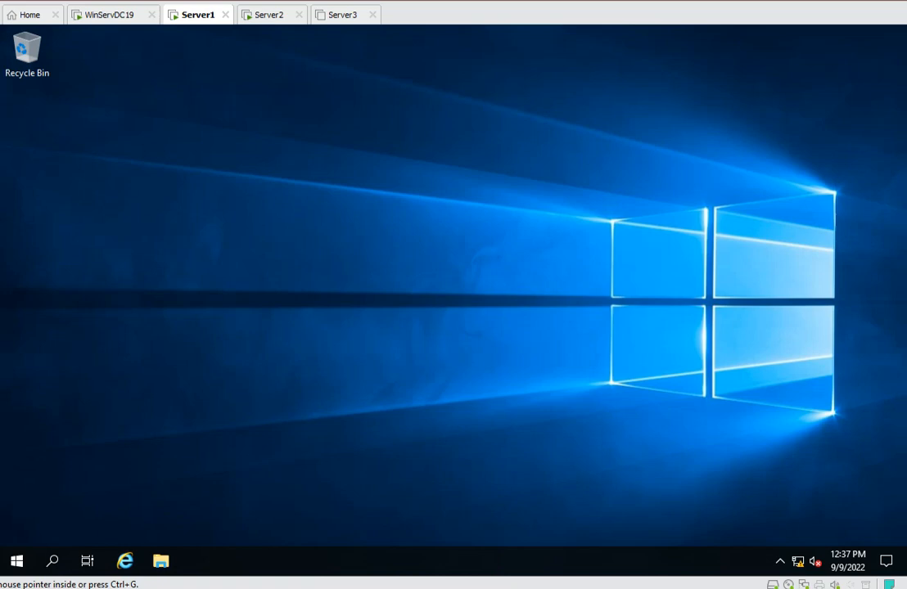
# Browse the SQL software folder on the SOFTWARE (B:) drive in a widened File Explorer window, then close it.
pyautogui.moveTo(0, 86); pyautogui.dragTo(401, 54)
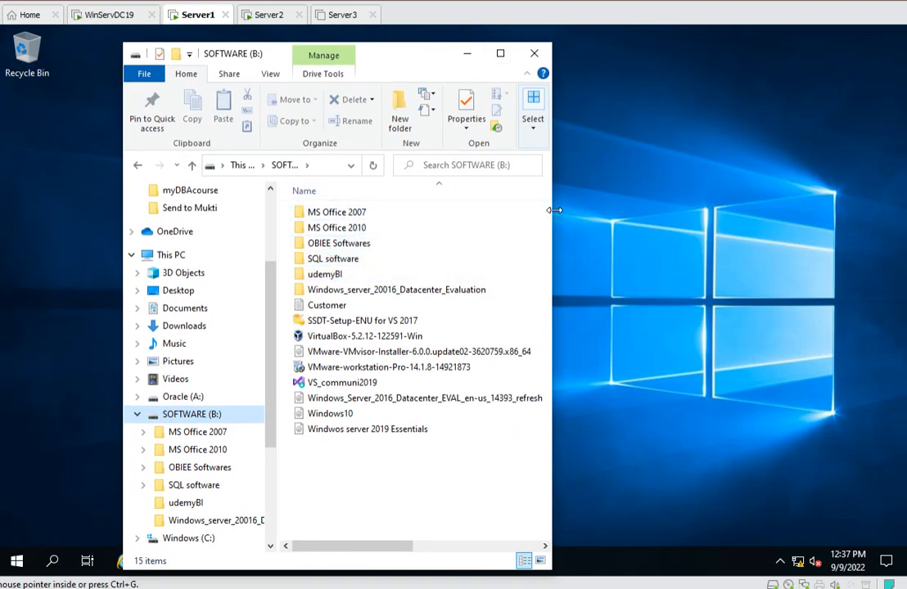
pyautogui.moveTo(551, 188); pyautogui.dragTo(693, 188)
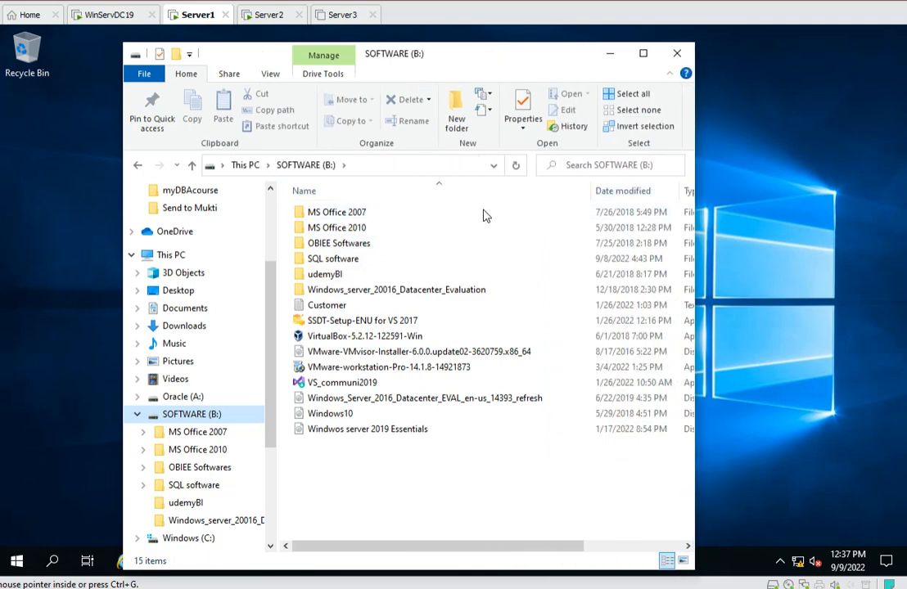
pyautogui.click(333, 260)
pyautogui.doubleClick(333, 262)
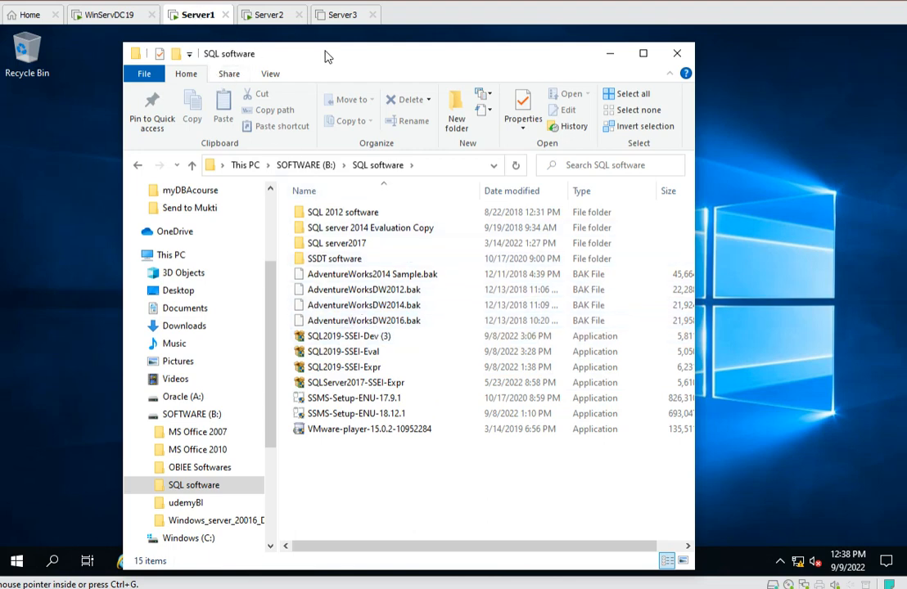
pyautogui.click(610, 54)
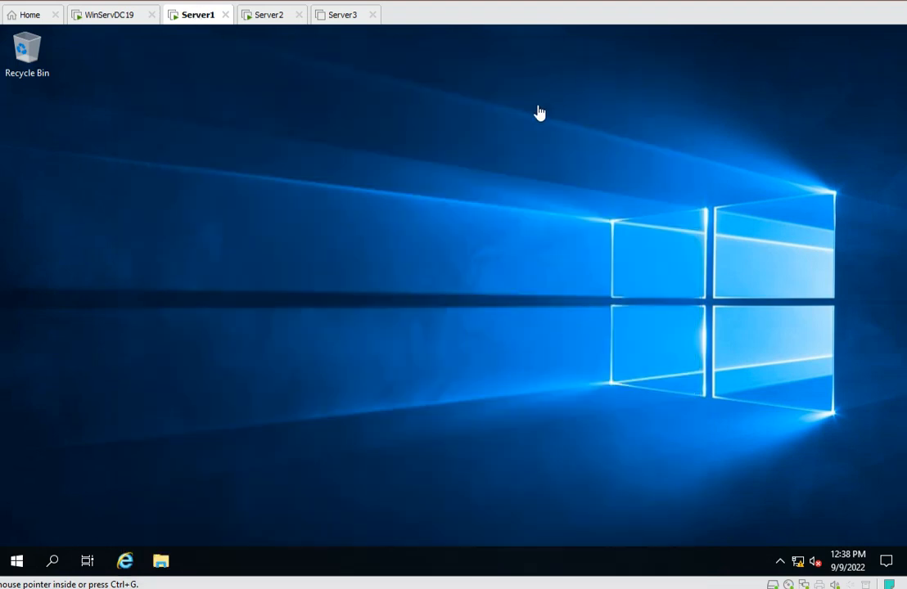
# Open the virtual machine settings and review the Shared Folders options.
pyautogui.rightClick(196, 23)
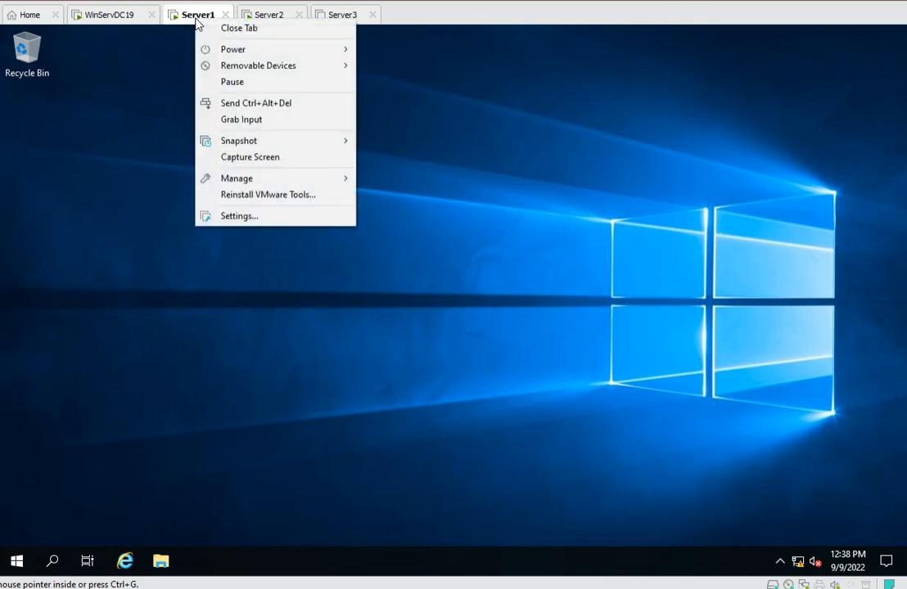
pyautogui.click(247, 217)
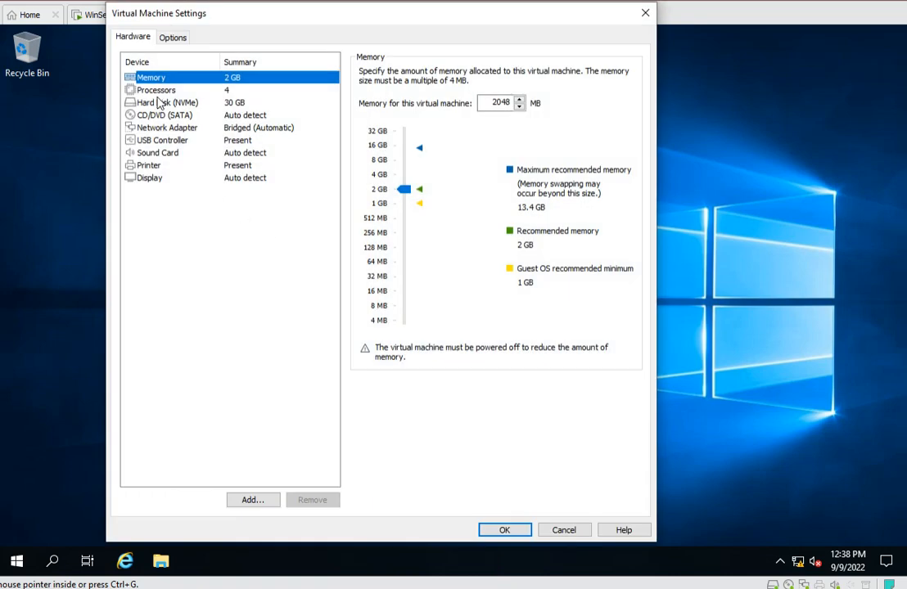
pyautogui.click(167, 37)
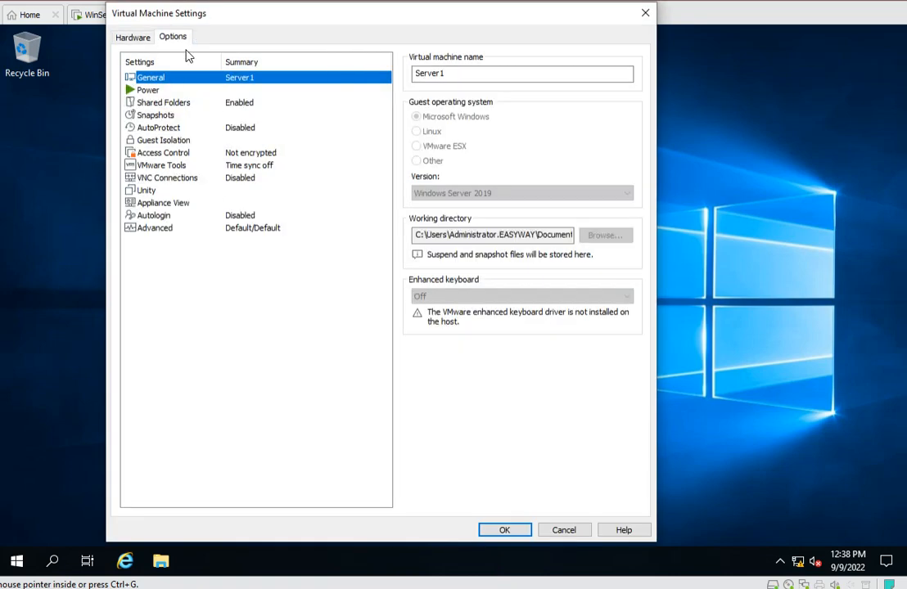
pyautogui.click(175, 105)
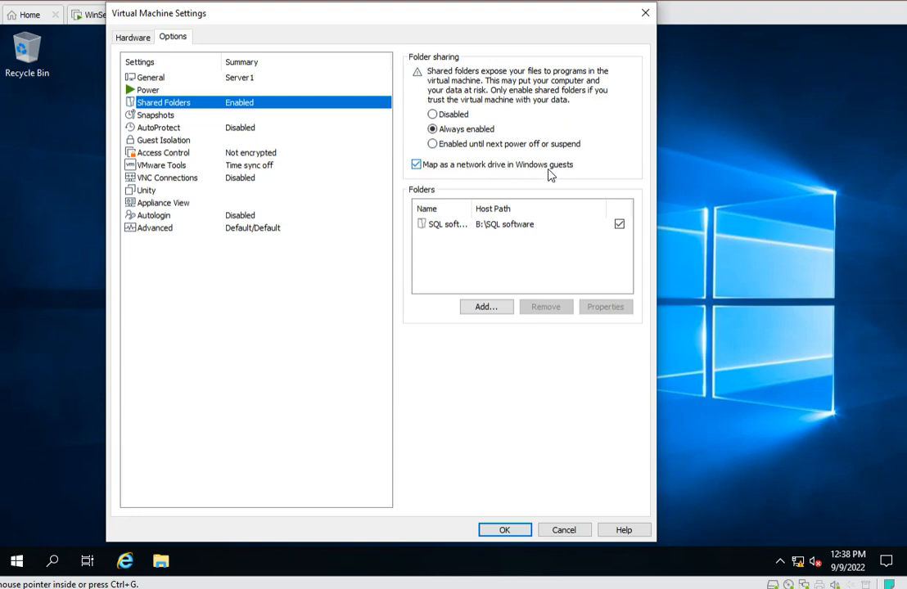
pyautogui.click(486, 309)
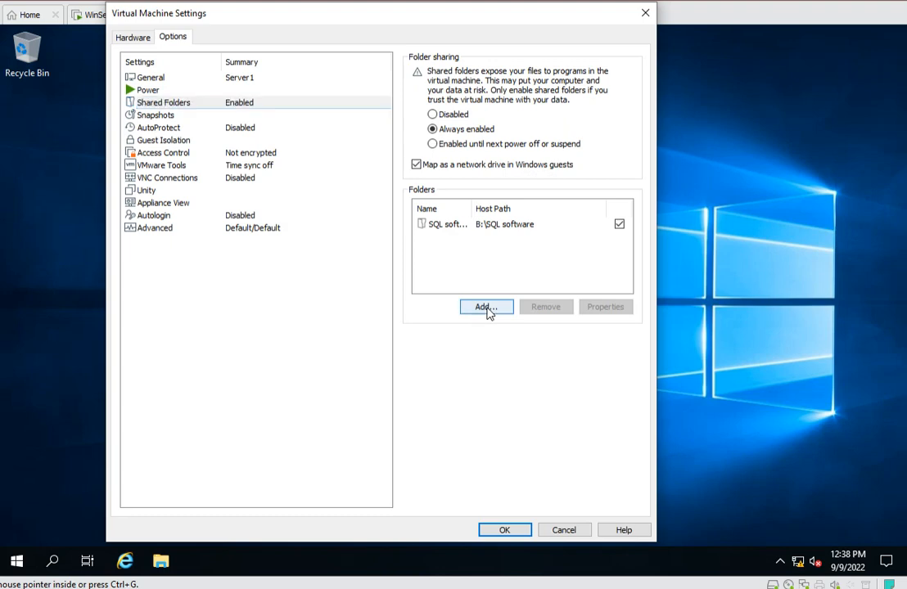
pyautogui.click(442, 399)
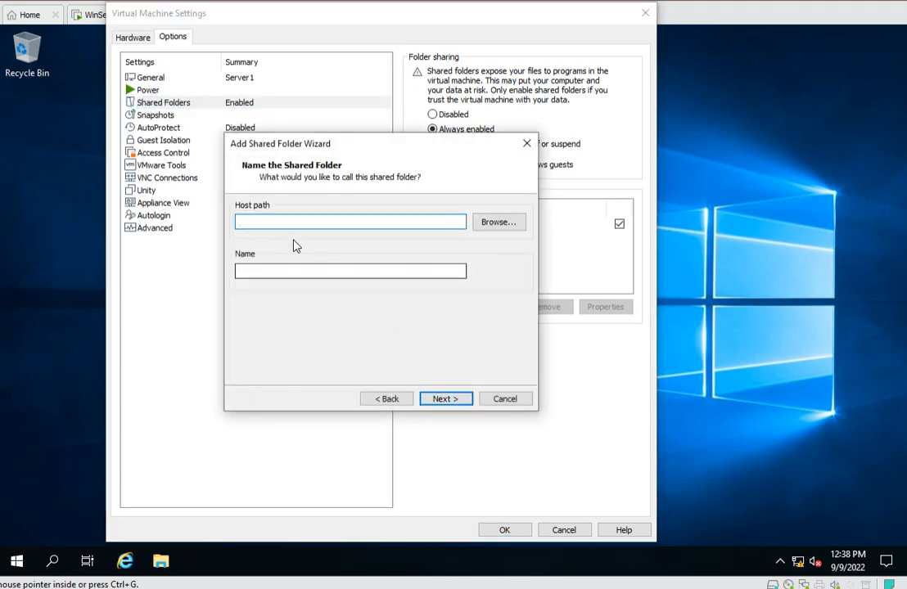
pyautogui.click(483, 222)
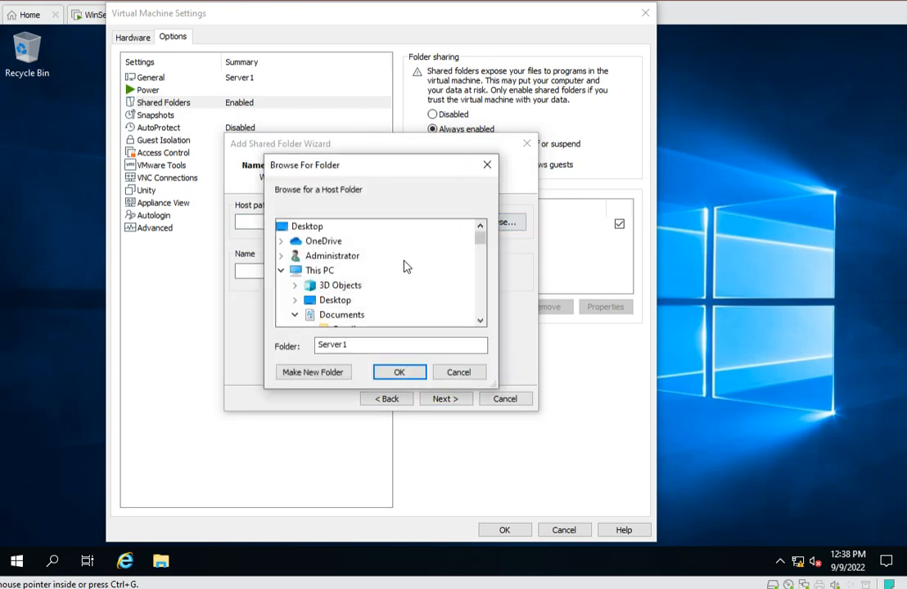
pyautogui.scroll(-3, 371, 269)
pyautogui.scroll(-3, 364, 269)
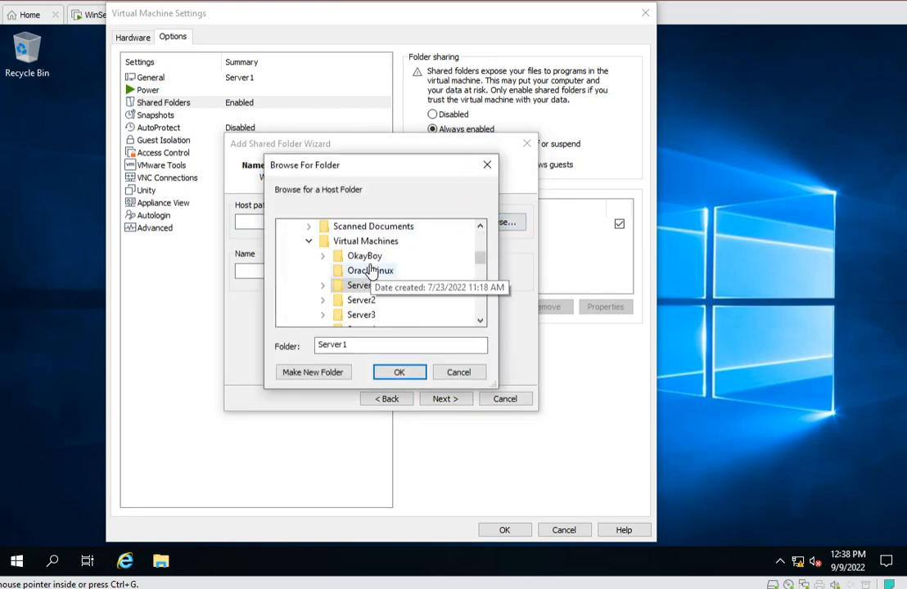
pyautogui.scroll(-2, 376, 279)
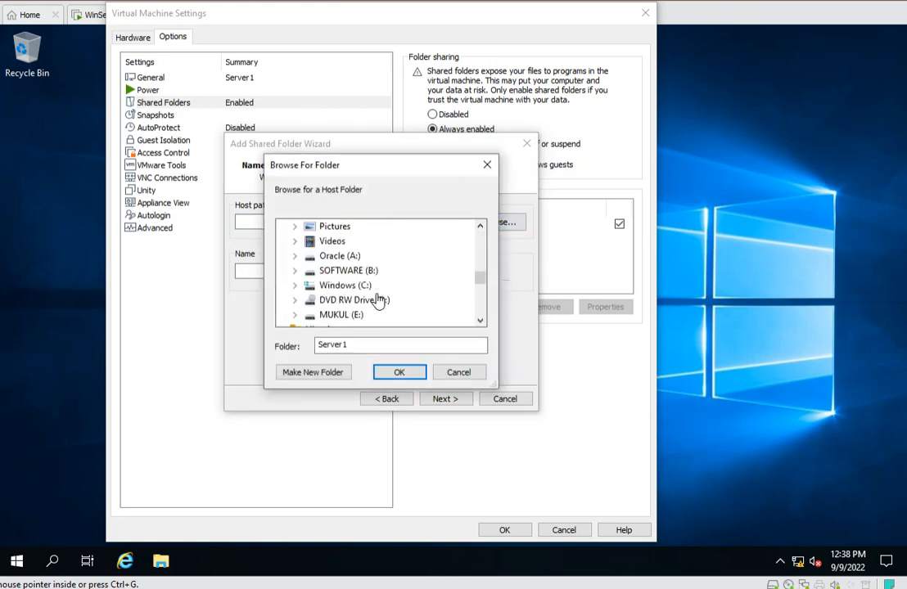
pyautogui.doubleClick(346, 271)
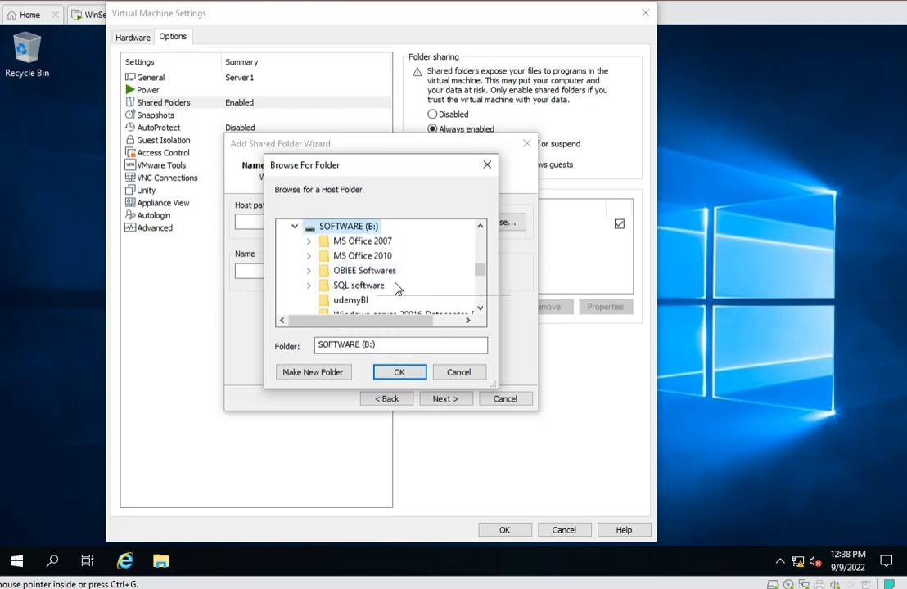
pyautogui.doubleClick(375, 285)
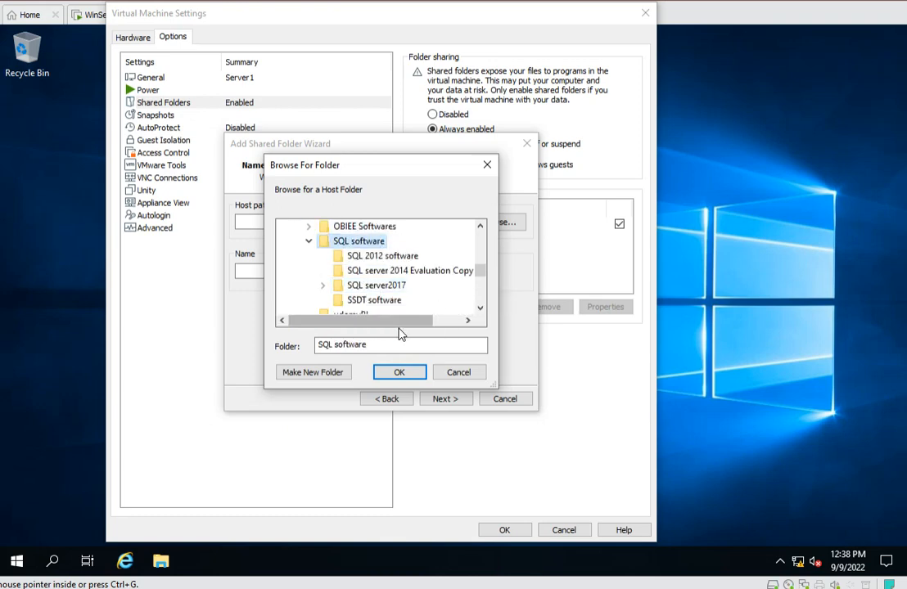
pyautogui.click(399, 372)
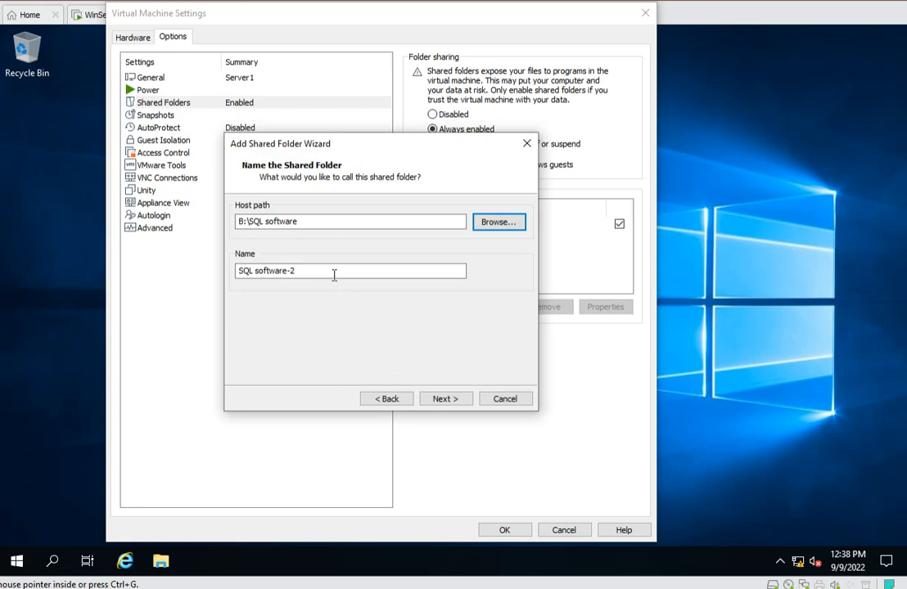
pyautogui.click(526, 144)
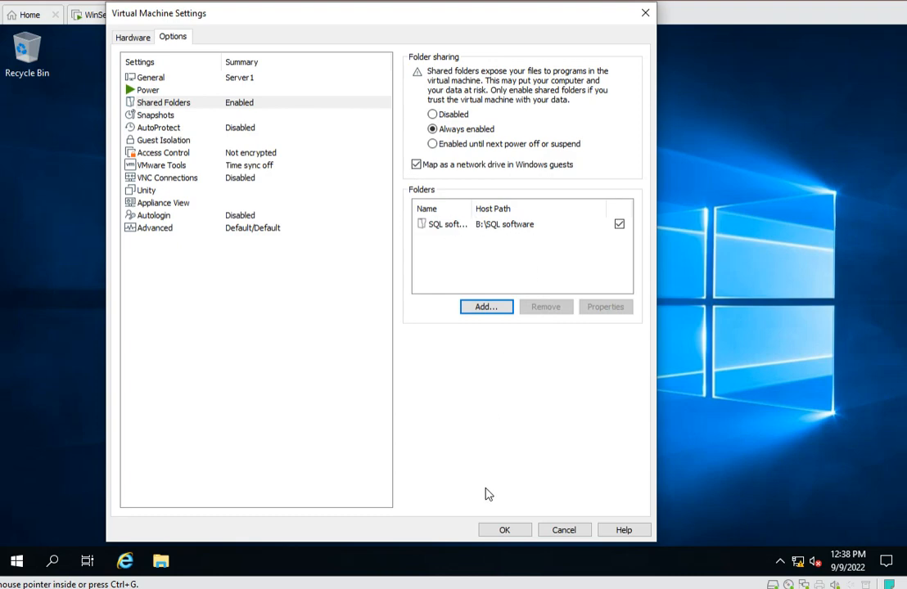
pyautogui.click(508, 532)
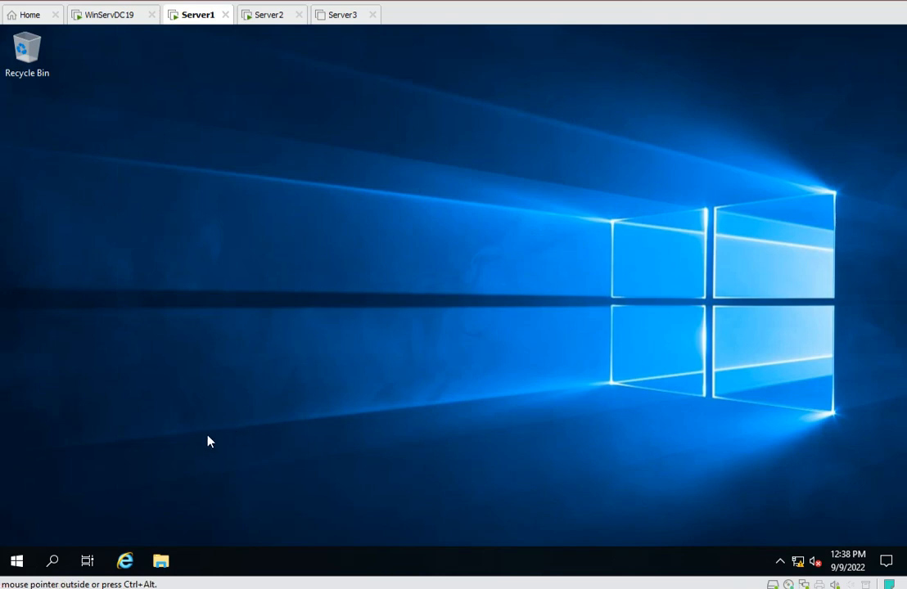
# In File Explorer, open the SQL software share under Network > vmware-host > Shared Folders.
pyautogui.click(160, 562)
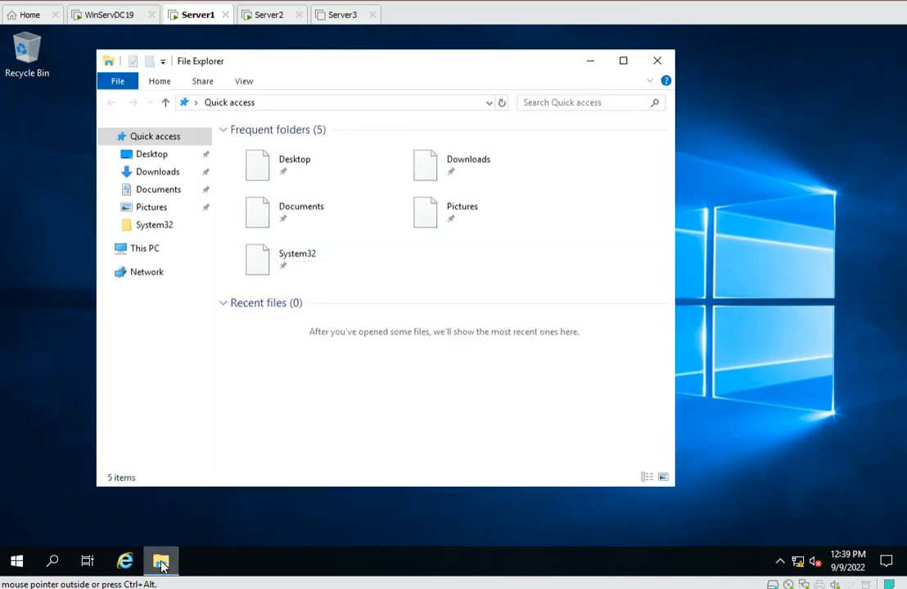
pyautogui.click(143, 277)
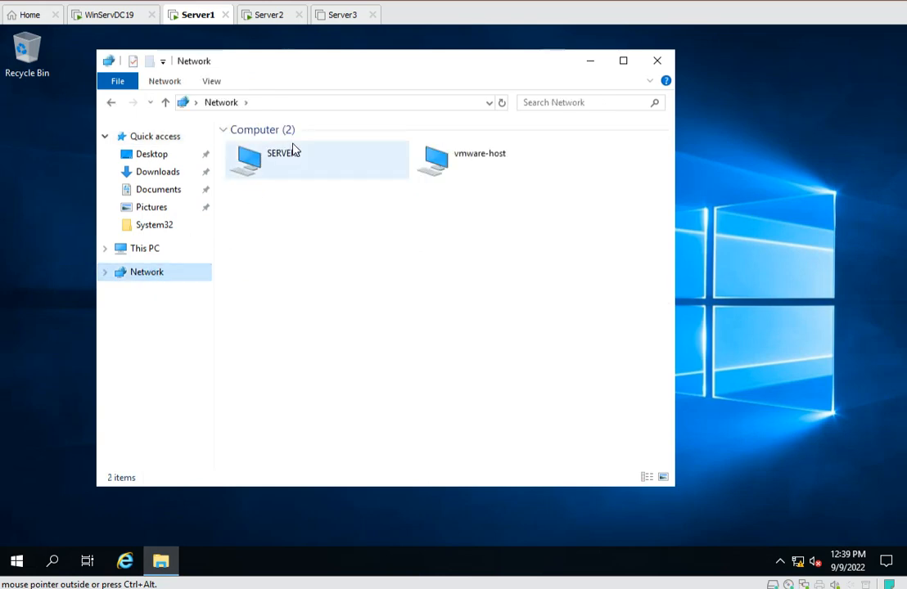
pyautogui.doubleClick(261, 161)
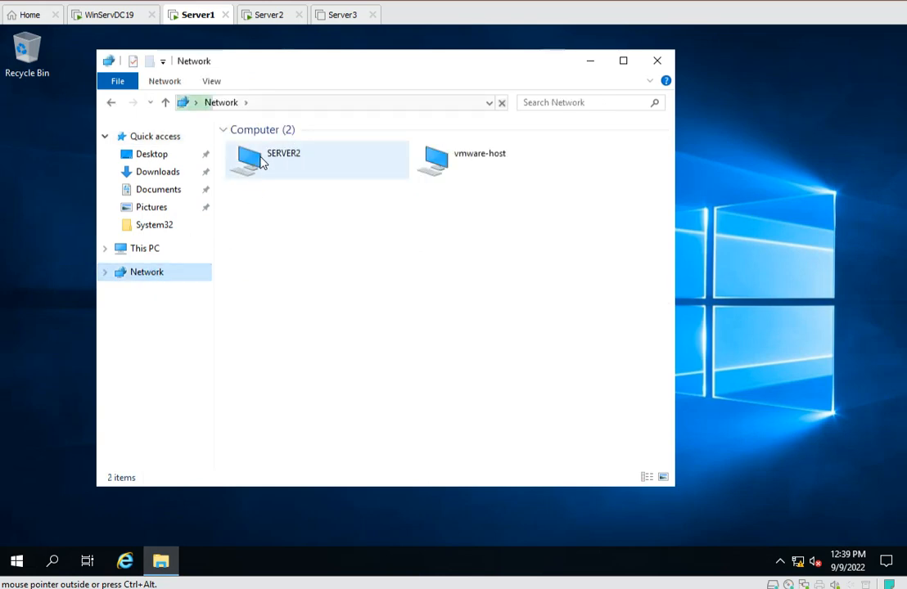
pyautogui.click(456, 162)
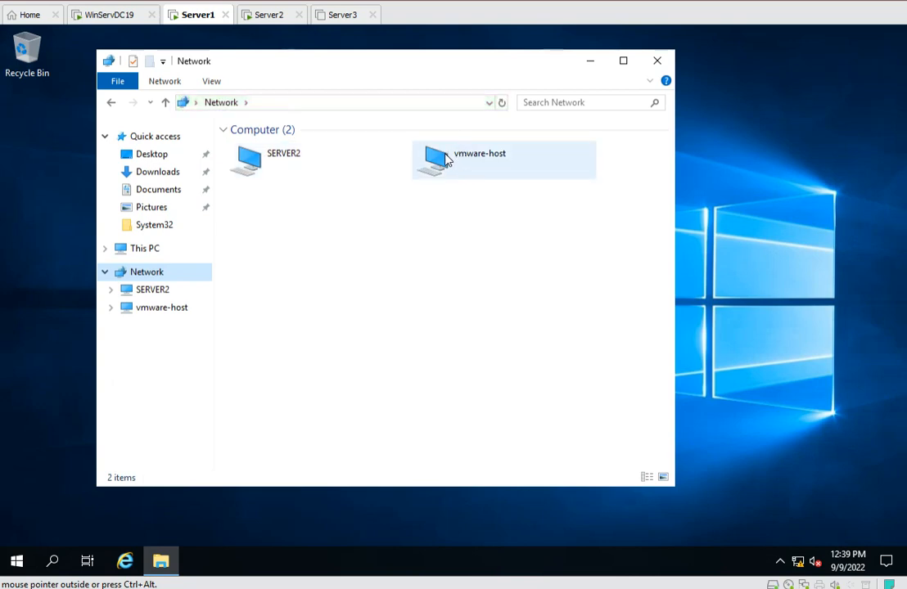
pyautogui.doubleClick(446, 157)
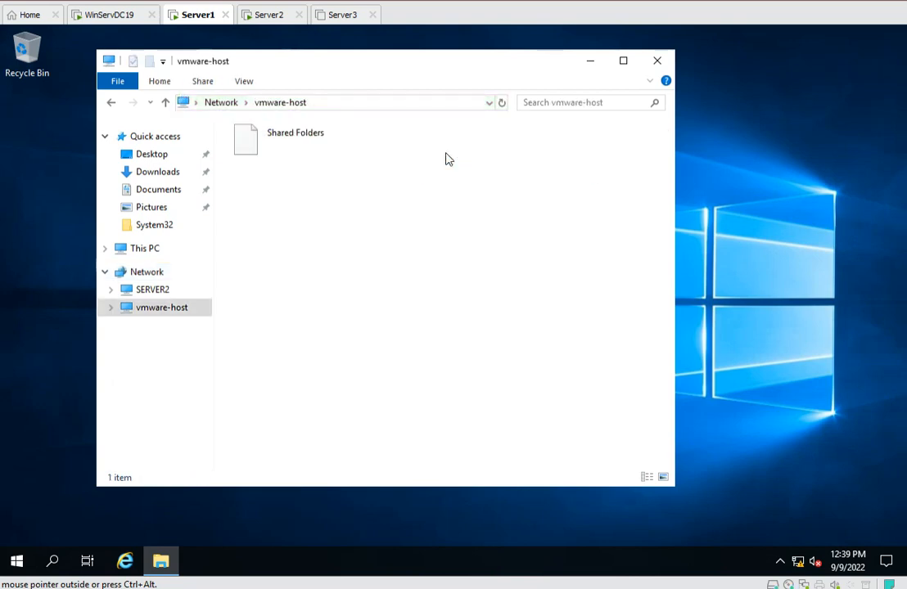
pyautogui.doubleClick(299, 142)
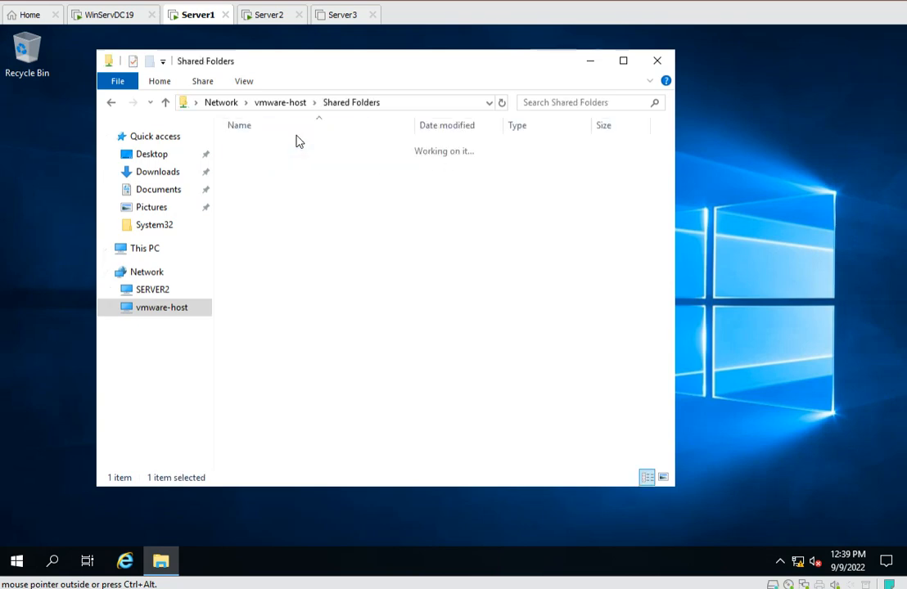
pyautogui.doubleClick(254, 150)
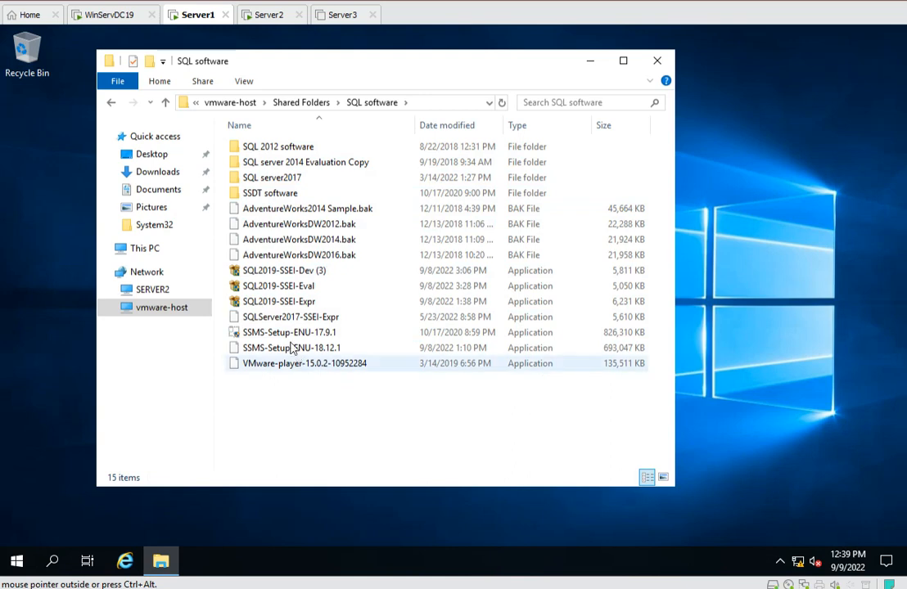
# Run the SQL2019-SSEI-Dev (3) installer from the share, allow it to make changes, and check the network status.
pyautogui.doubleClick(276, 273)
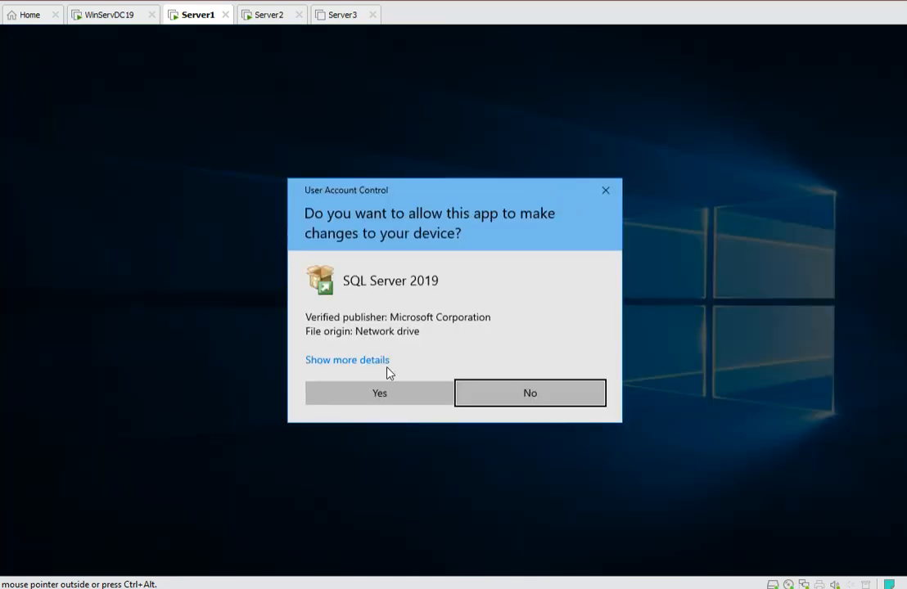
pyautogui.click(377, 396)
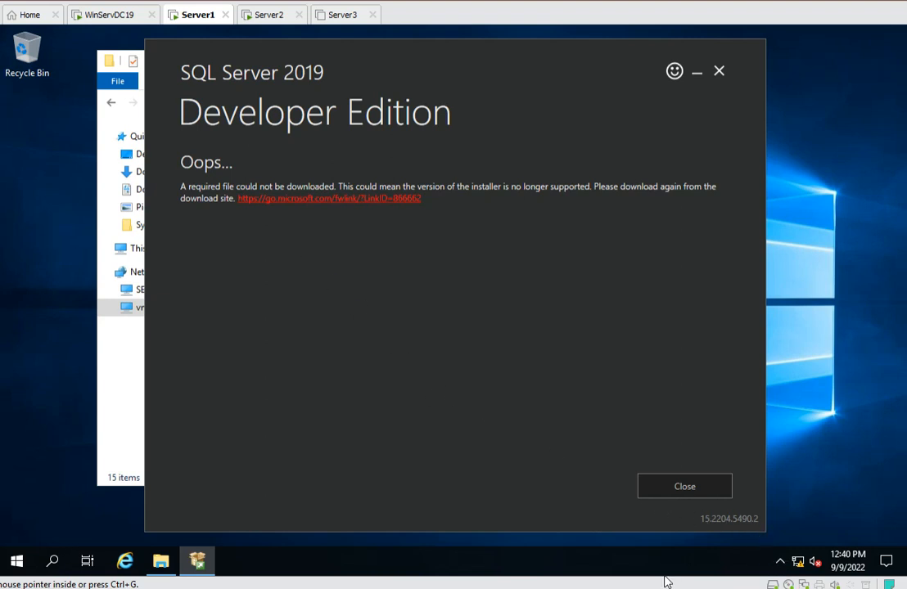
pyautogui.click(799, 567)
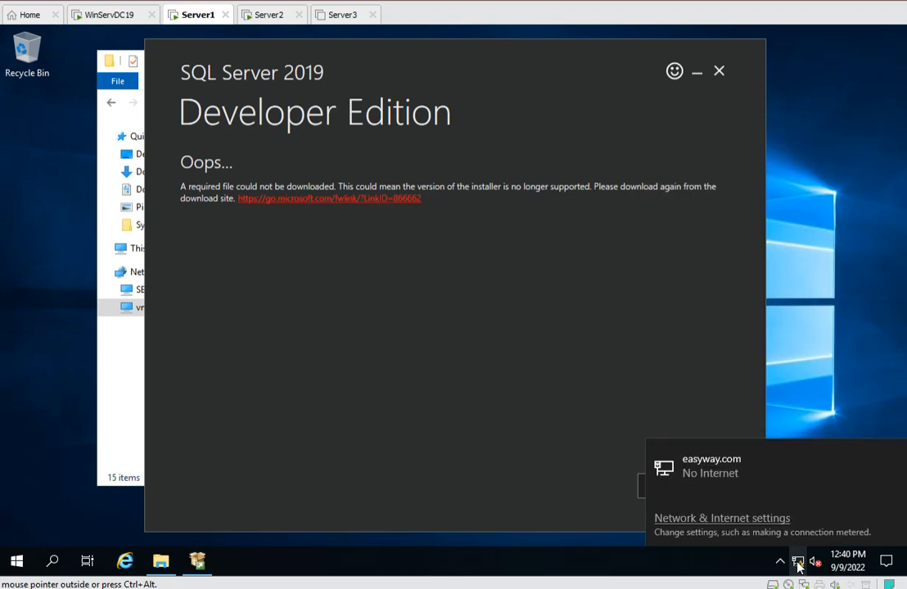
# Open the Network & Internet settings for the Ethernet connection and review the network adapter connections.
pyautogui.click(799, 565)
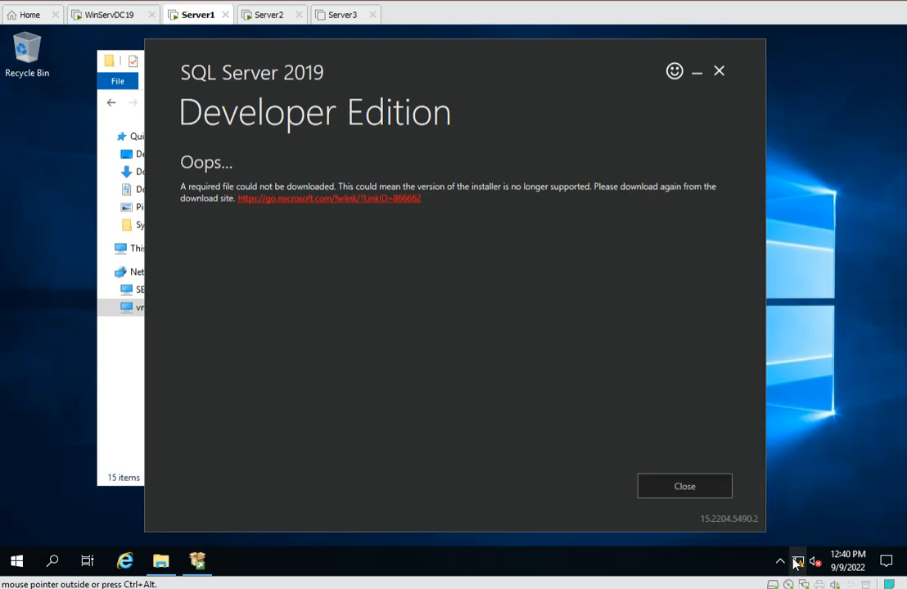
pyautogui.click(800, 561)
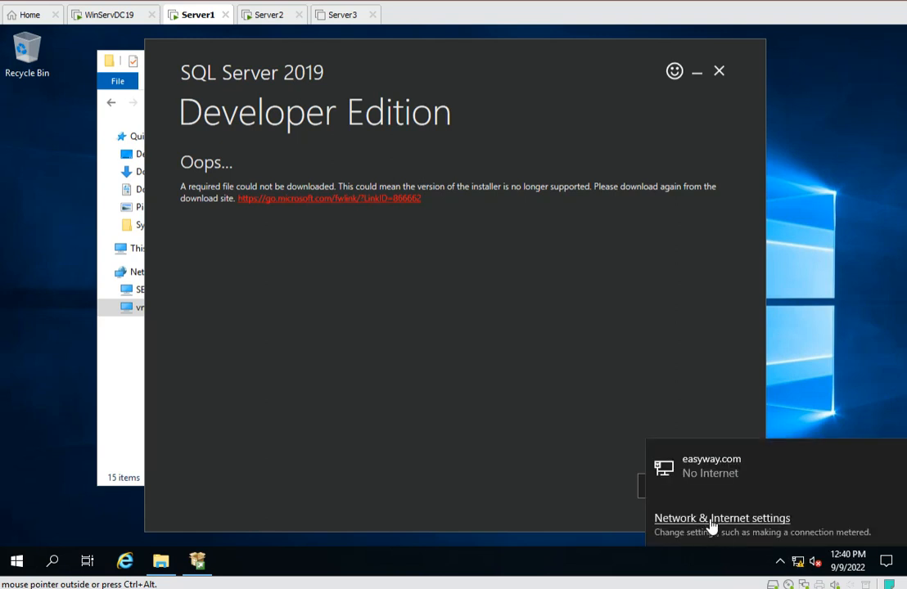
pyautogui.click(700, 468)
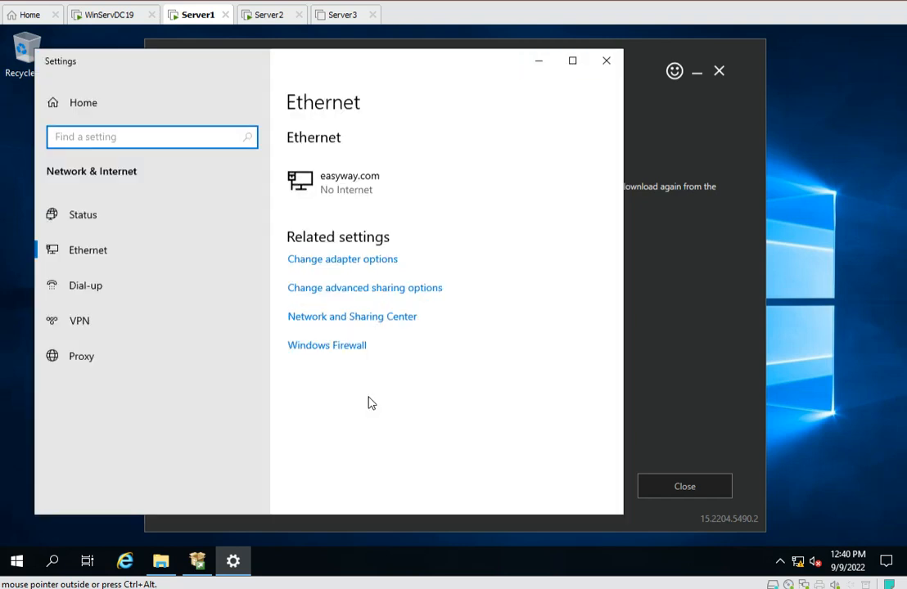
pyautogui.click(313, 260)
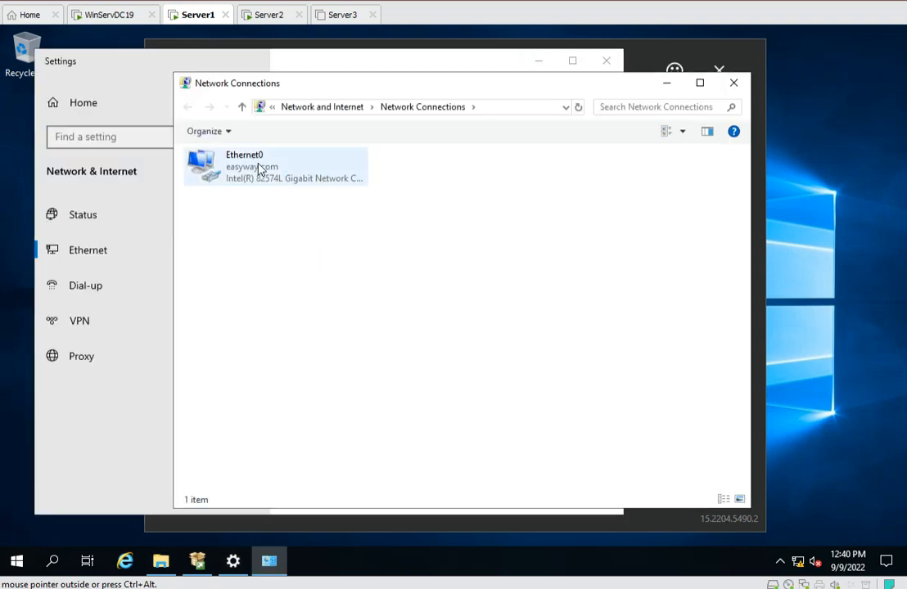
pyautogui.click(732, 85)
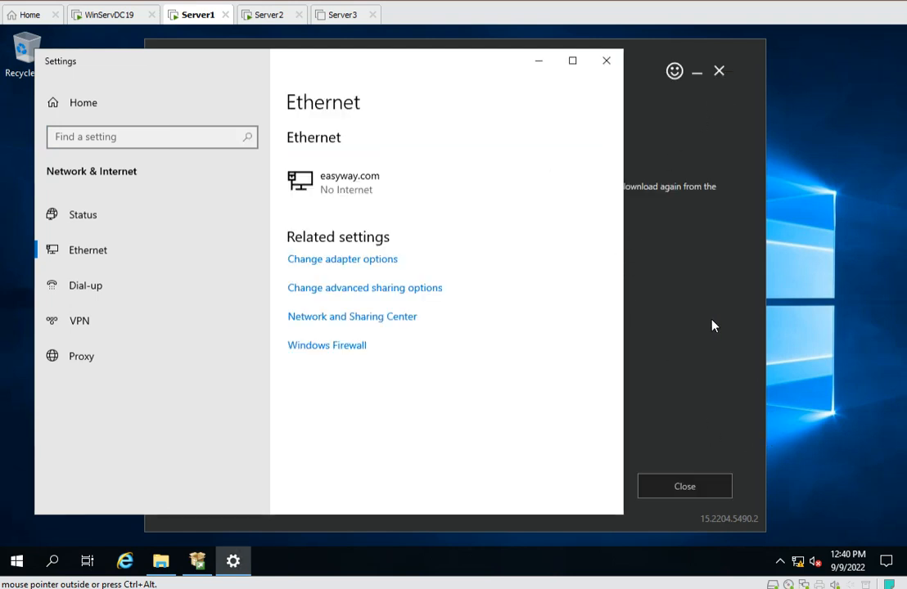
# Exit the SQL Server 2019 Developer Edition installer.
pyautogui.click(718, 71)
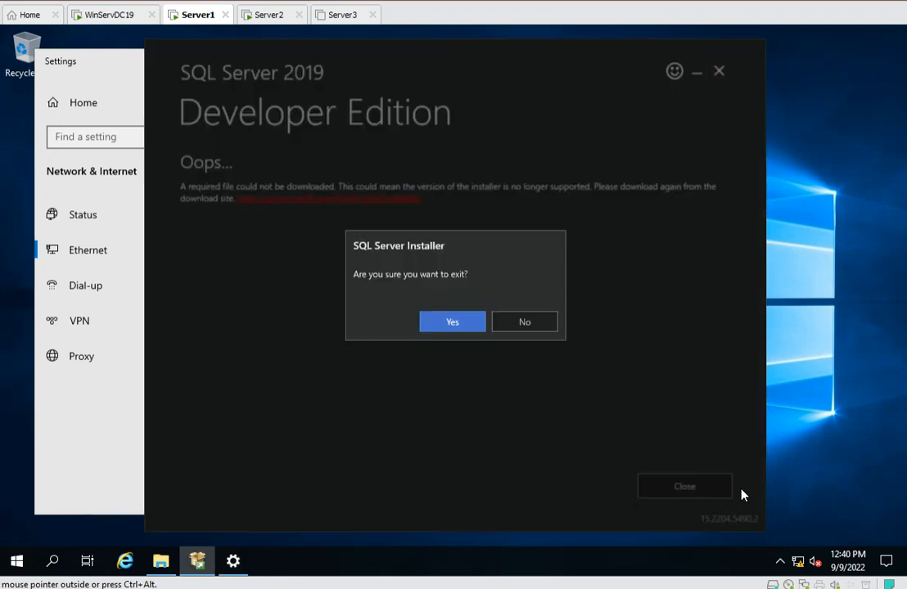
pyautogui.click(462, 325)
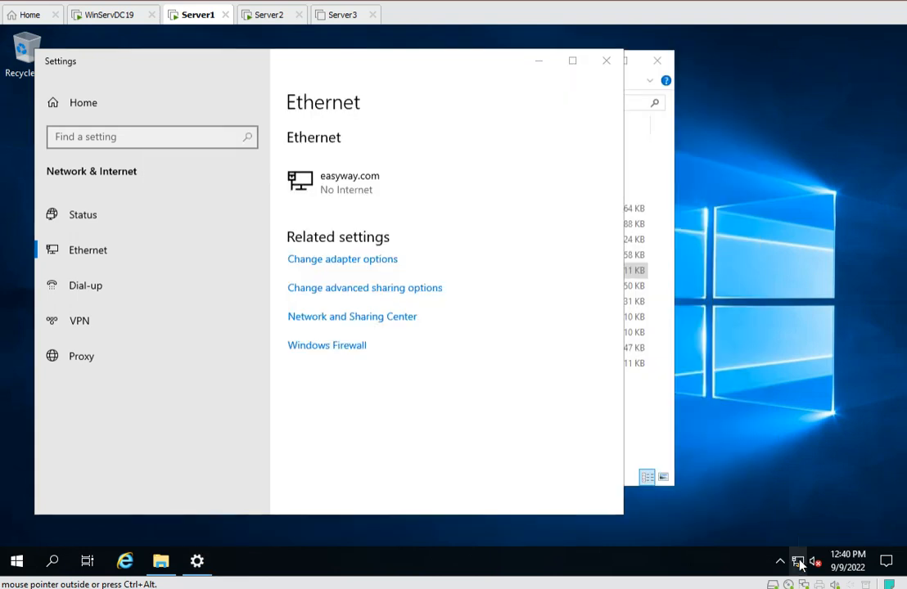
# Open the network status page and run the network troubleshooter, skipping the router restart step.
pyautogui.click(797, 561)
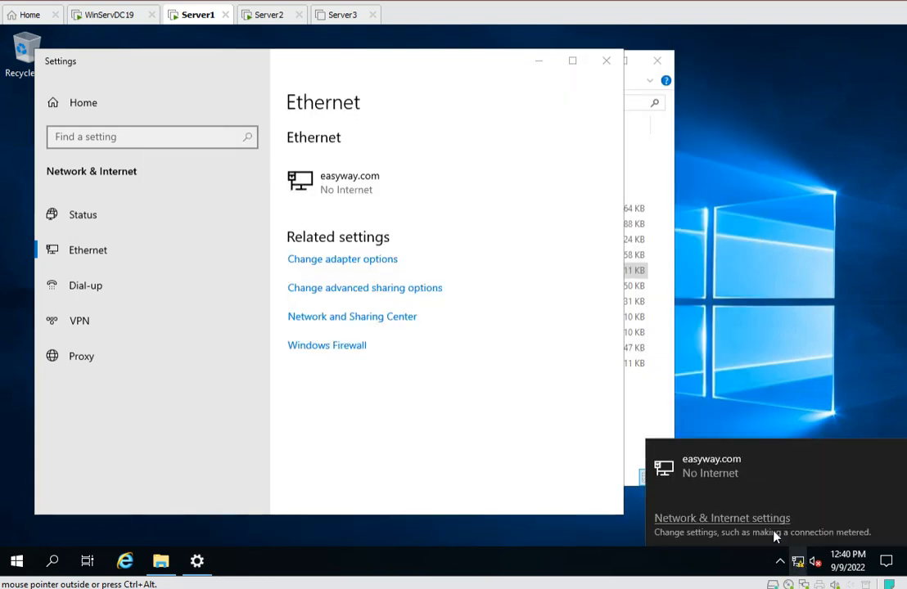
pyautogui.click(720, 520)
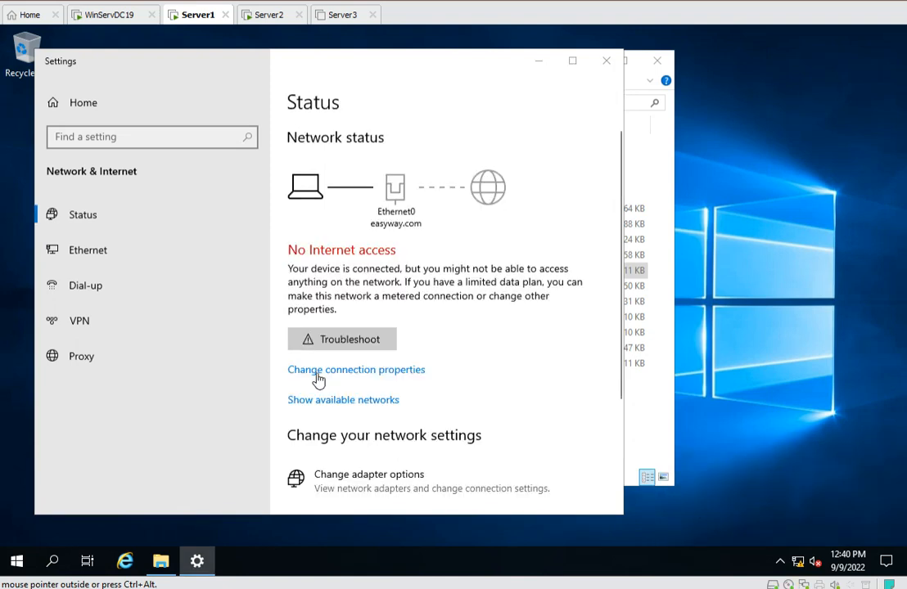
pyautogui.click(342, 340)
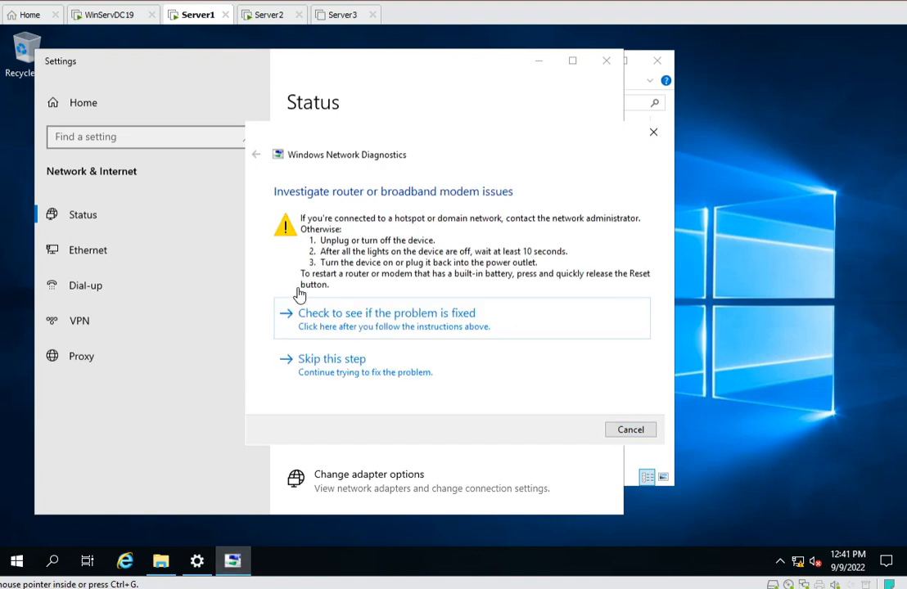
pyautogui.click(349, 369)
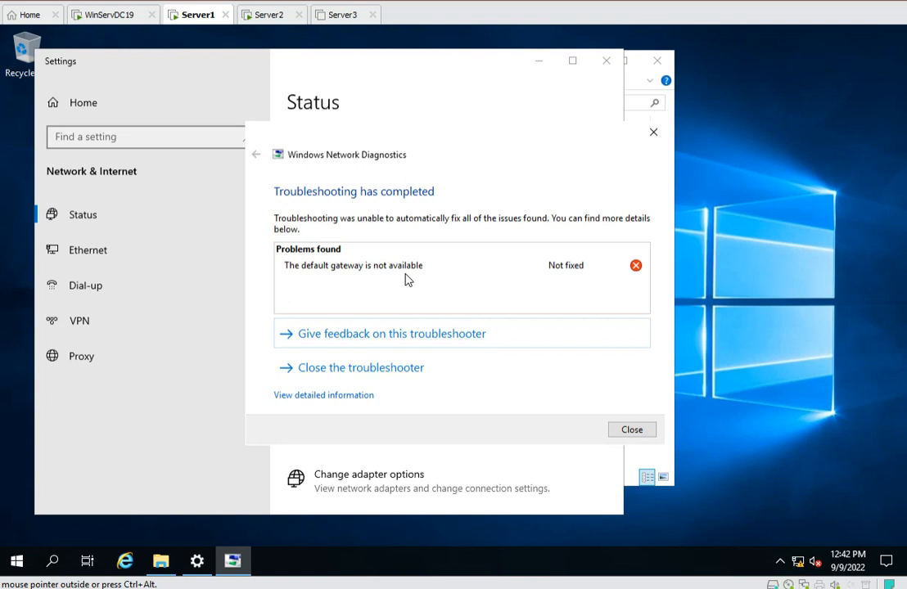
# Change the Server1 VM's network adapter connection from Bridged to NAT in the virtual machine settings.
pyautogui.rightClick(203, 24)
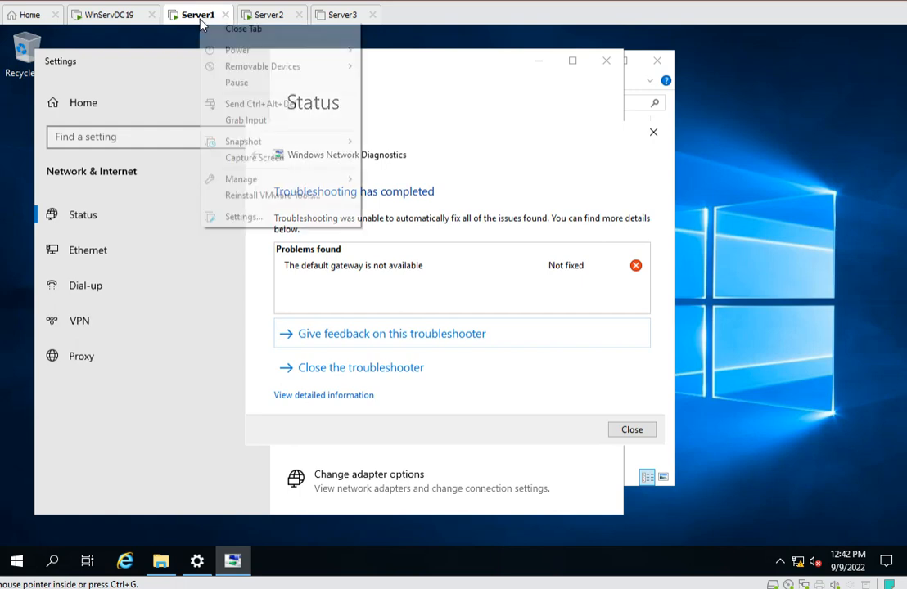
pyautogui.click(257, 217)
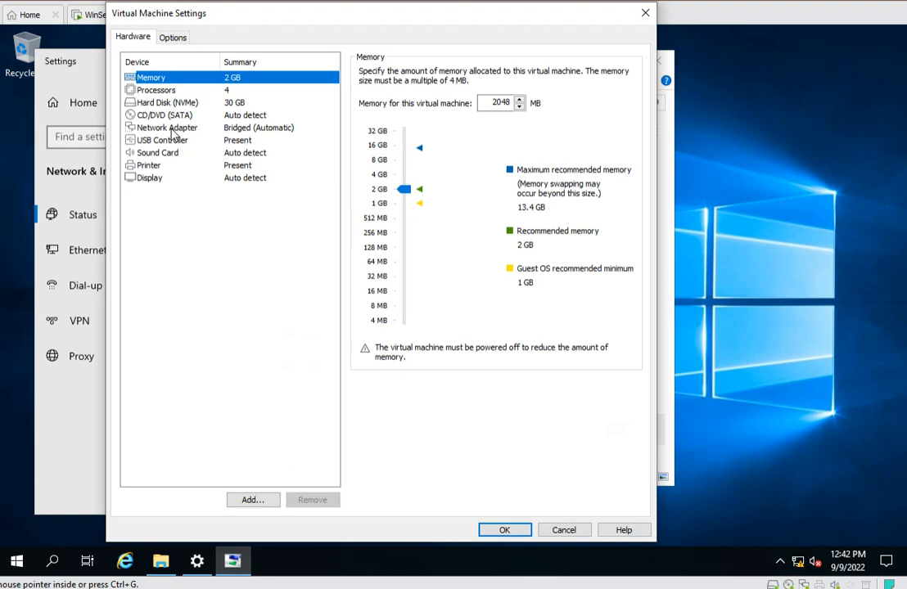
pyautogui.click(174, 129)
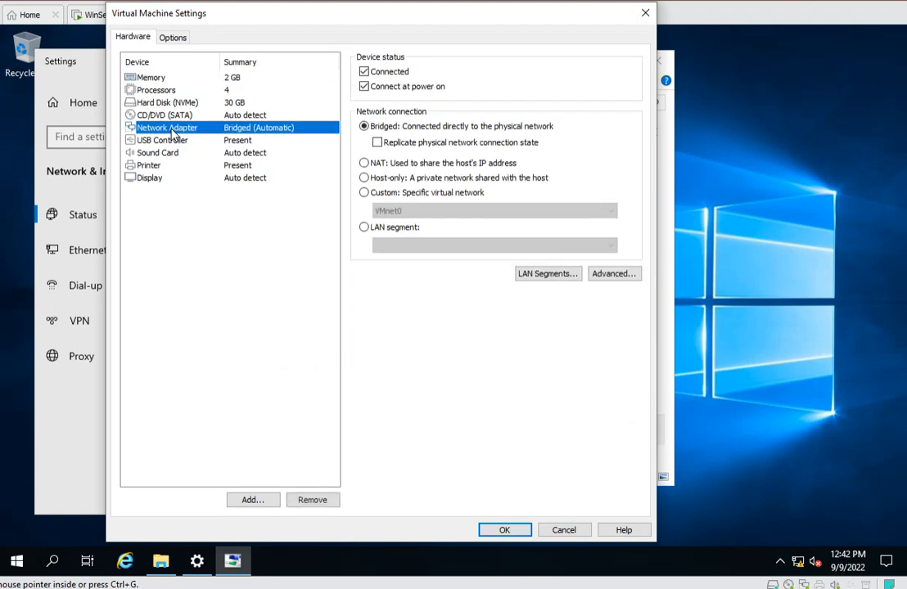
pyautogui.click(363, 163)
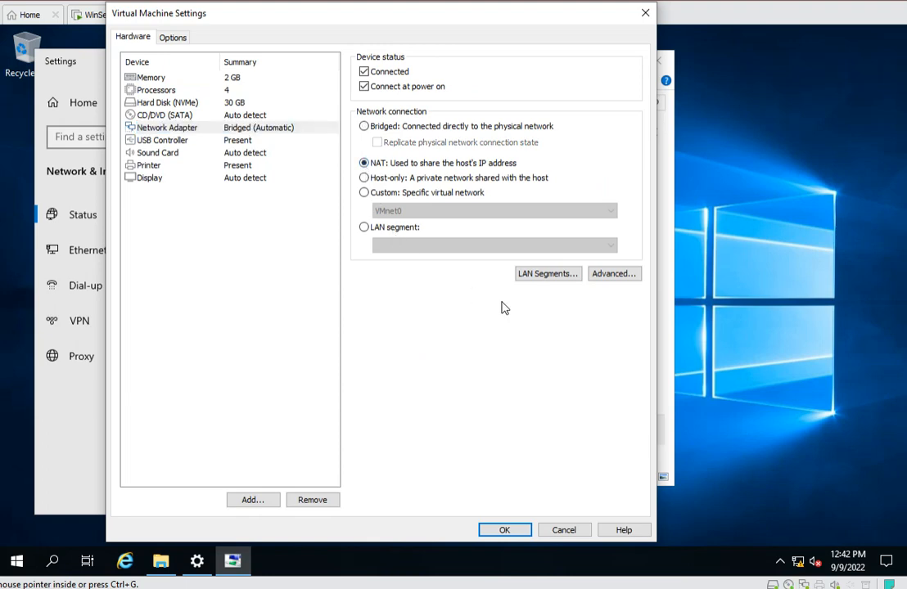
pyautogui.click(504, 530)
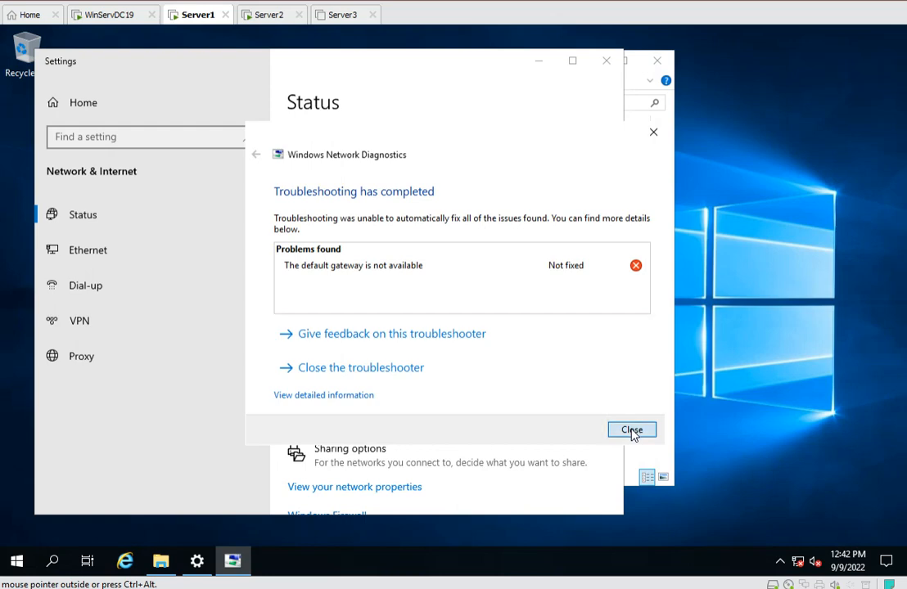
# Close the troubleshooter, run it again, and apply the DHCP repair for Ethernet0 as an administrator.
pyautogui.click(371, 367)
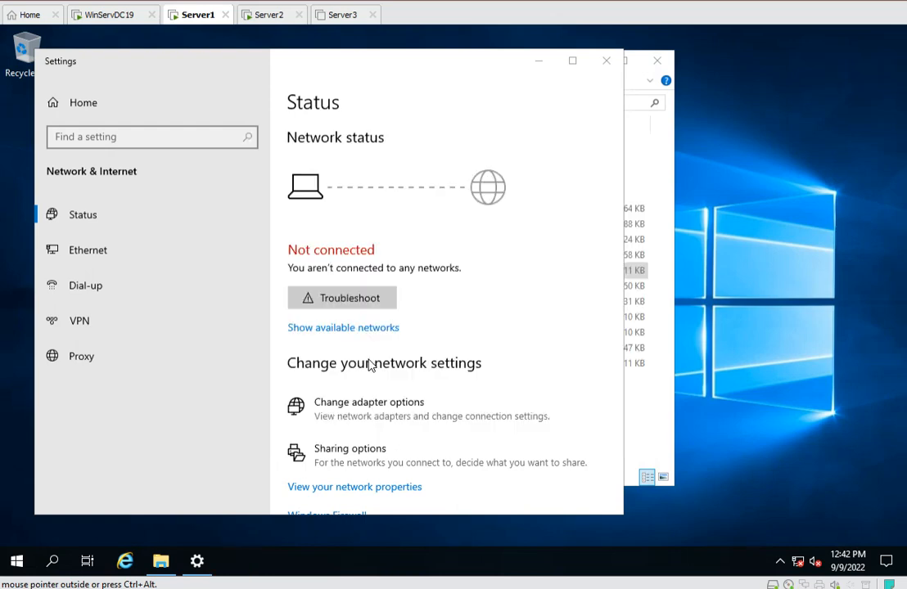
pyautogui.click(348, 300)
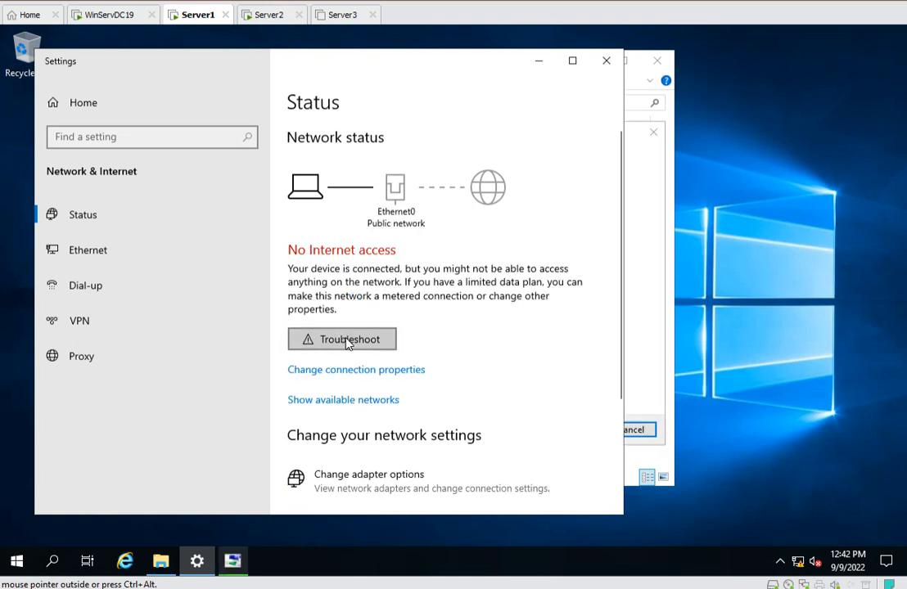
pyautogui.click(640, 305)
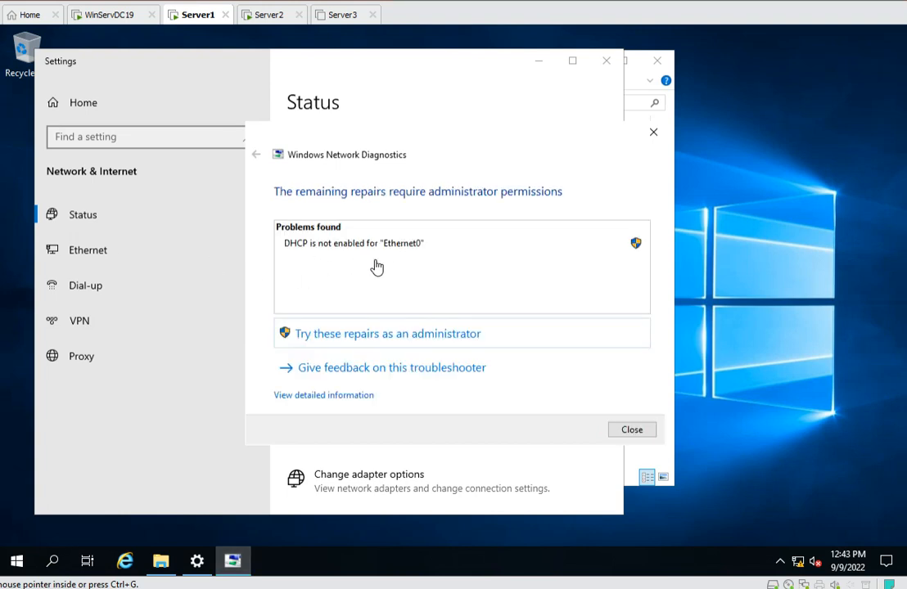
pyautogui.click(344, 336)
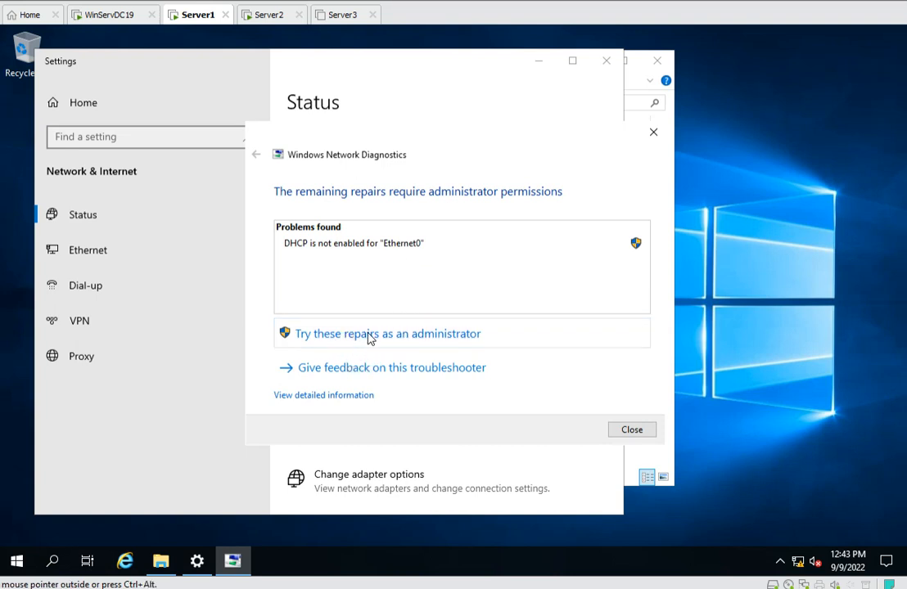
pyautogui.click(369, 336)
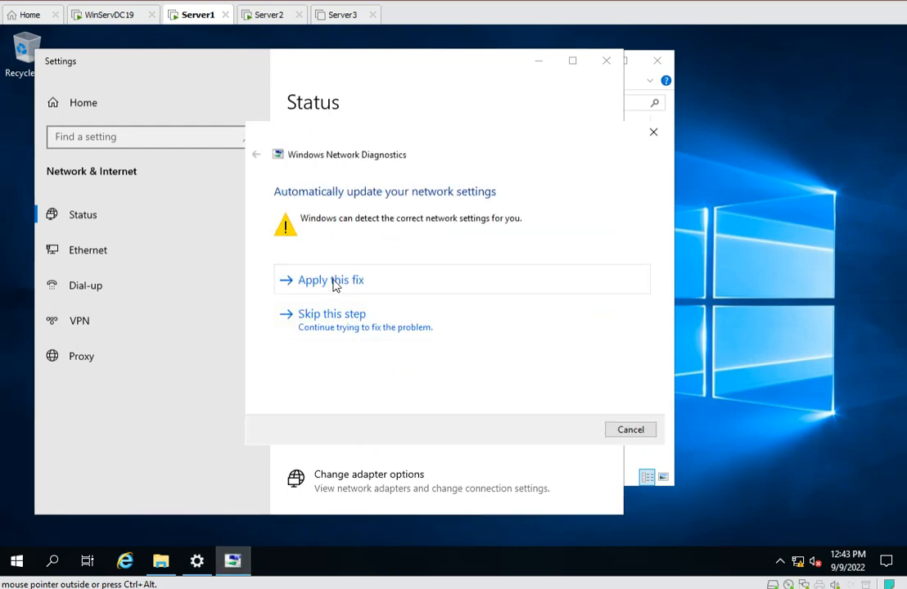
pyautogui.click(335, 282)
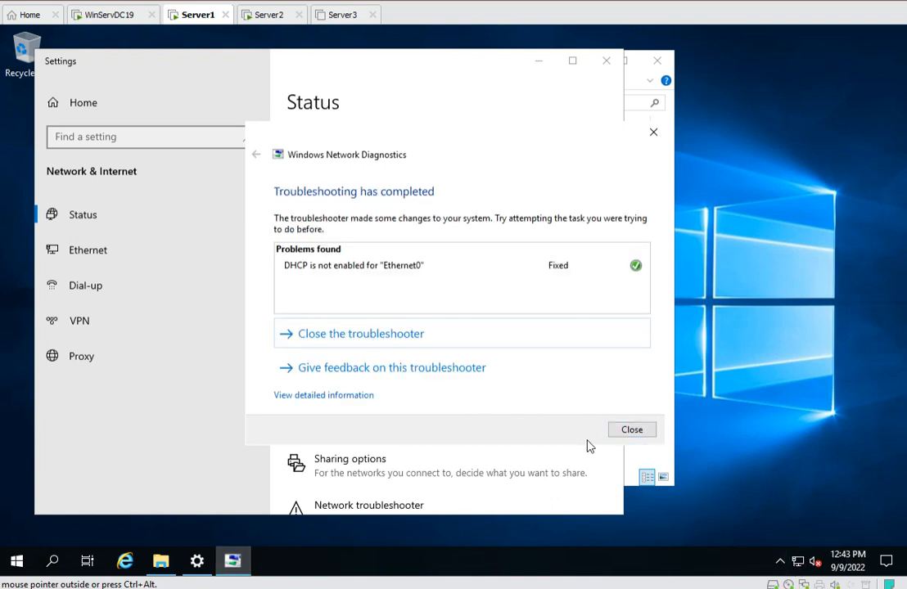
pyautogui.click(632, 430)
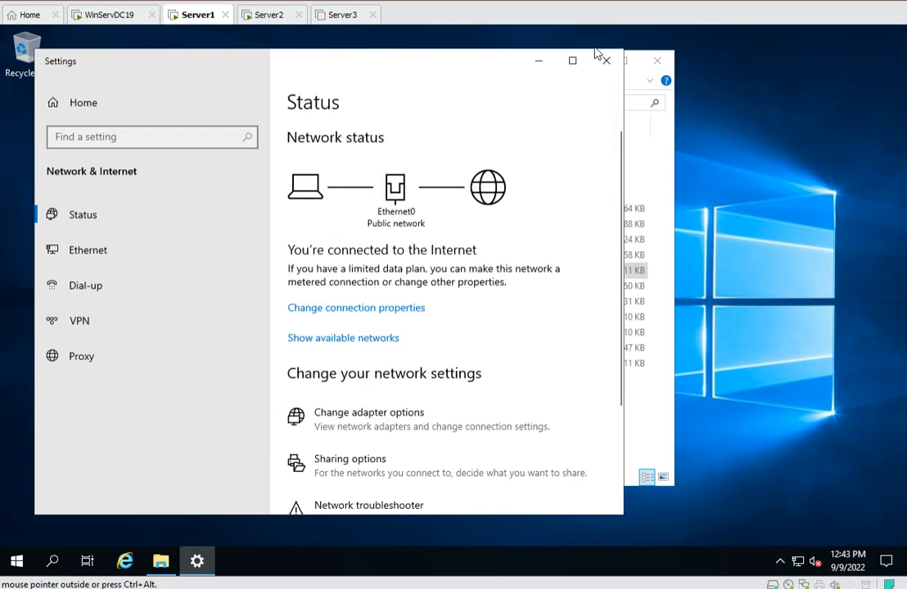
# Relaunch the SQL2019-SSEI-Dev (3) installer from the shared folder and allow it to make changes.
pyautogui.click(538, 60)
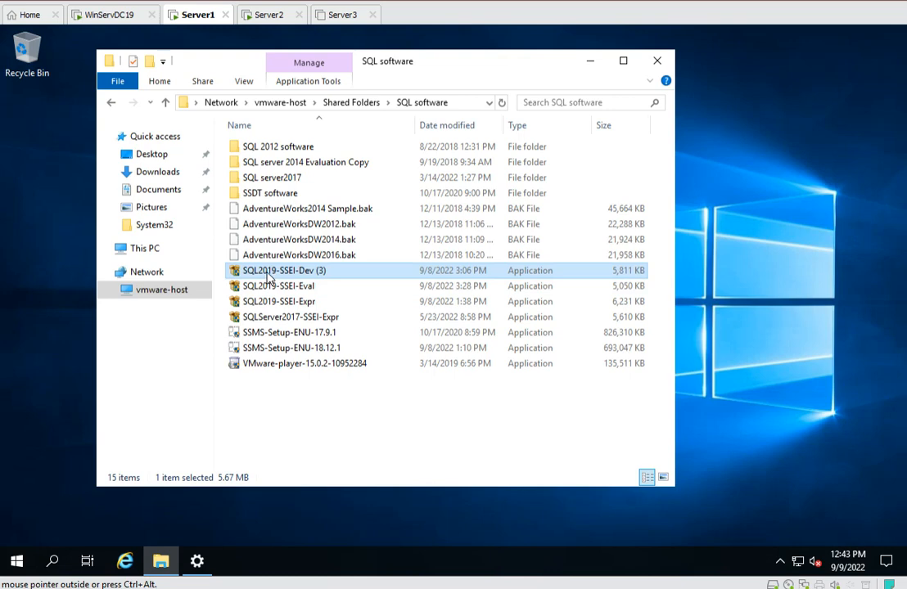
pyautogui.doubleClick(321, 272)
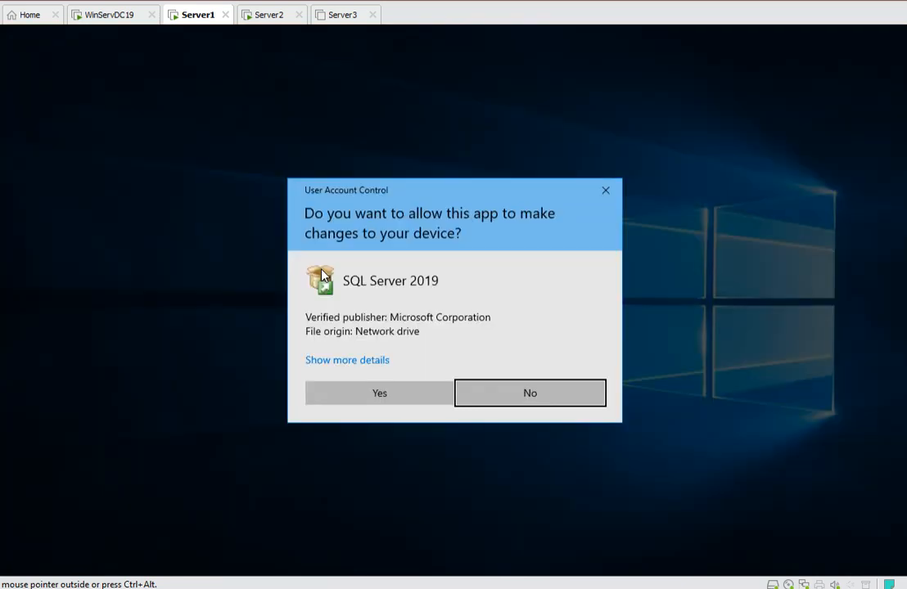
pyautogui.click(384, 393)
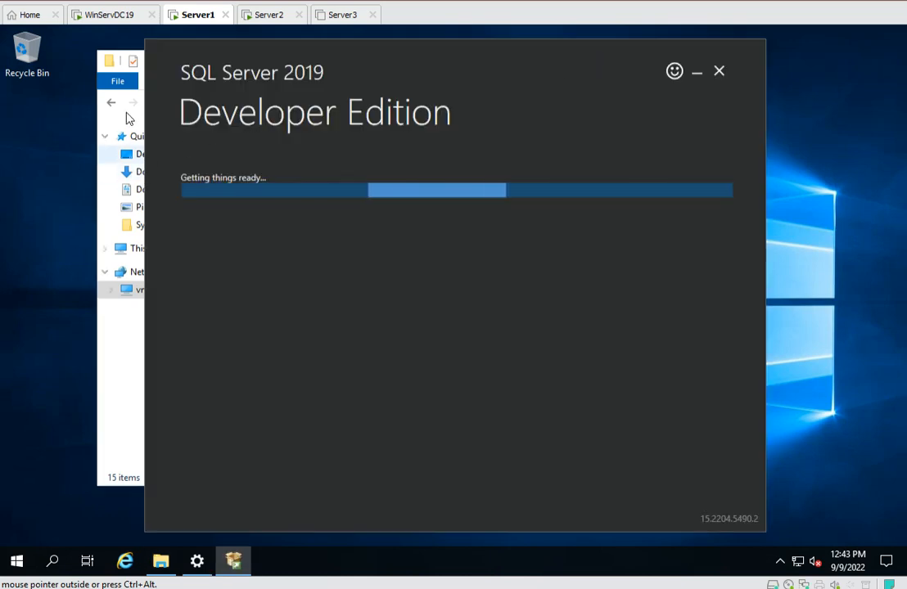
# Choose to download the installation media to C:\SQL2019 and start the download.
pyautogui.click(117, 381)
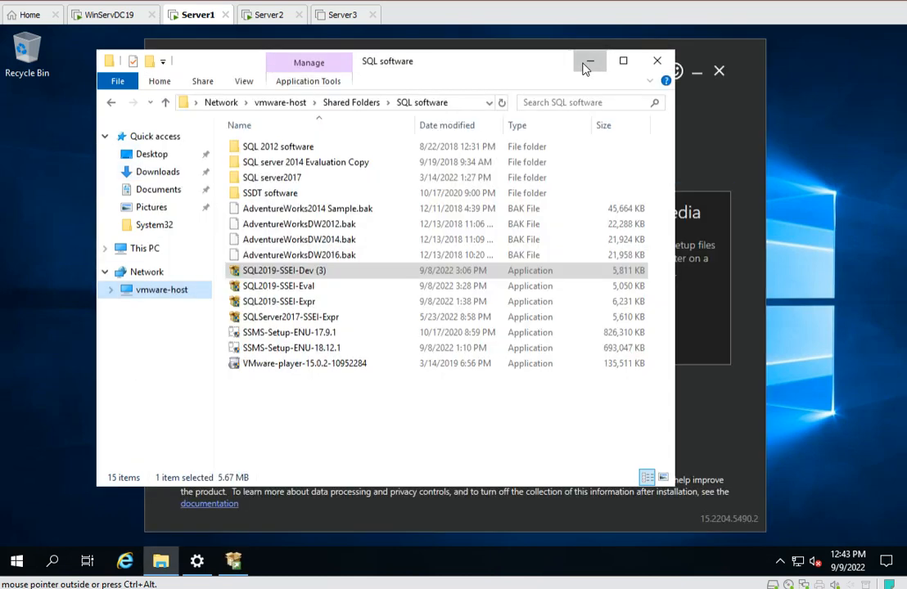
pyautogui.click(587, 64)
pyautogui.click(440, 260)
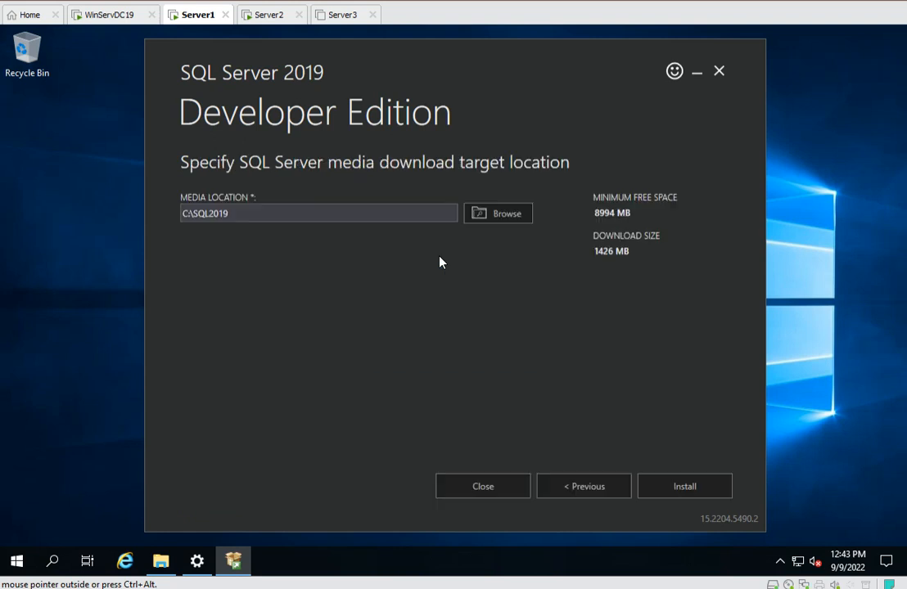
pyautogui.click(683, 488)
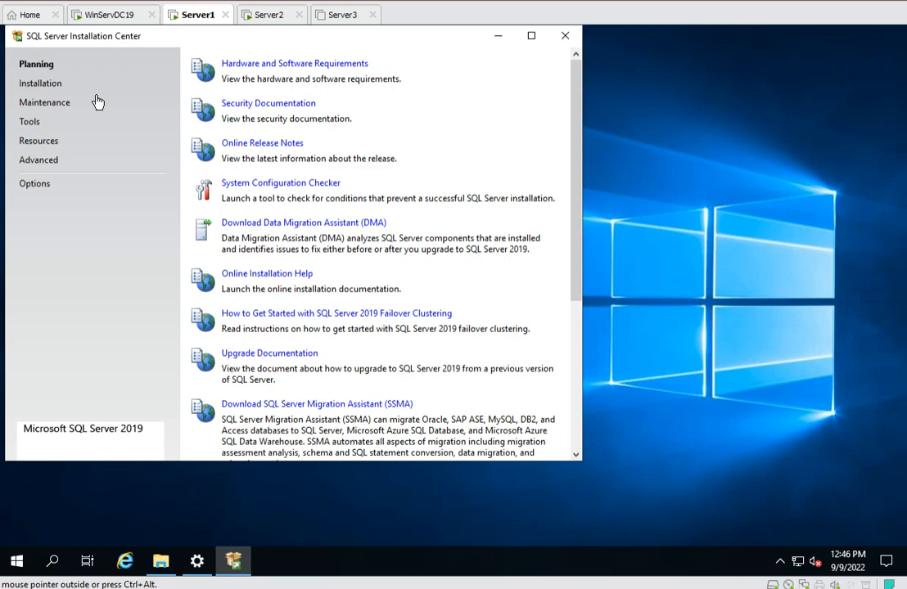
# Start a new SQL Server stand-alone installation using the free Developer edition.
pyautogui.click(41, 84)
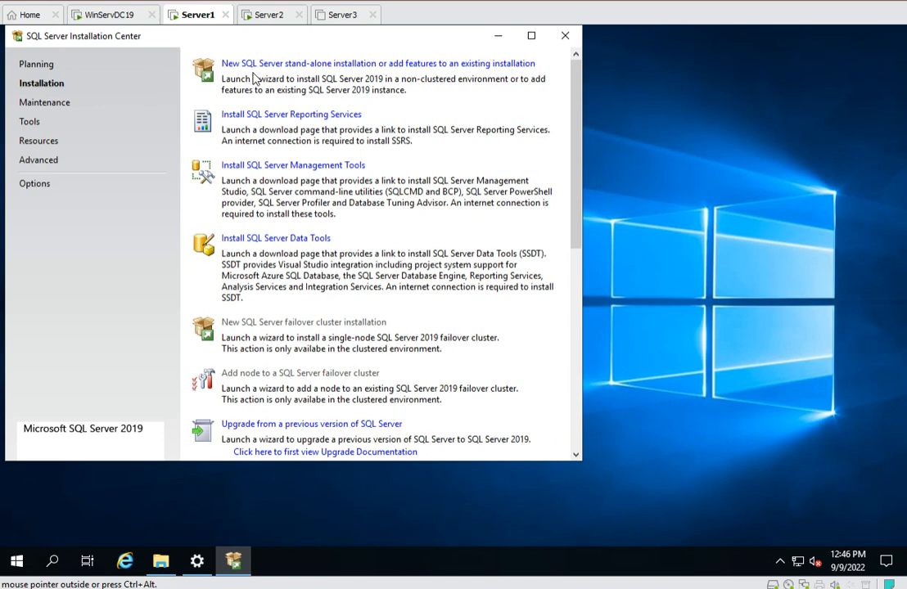
pyautogui.click(308, 68)
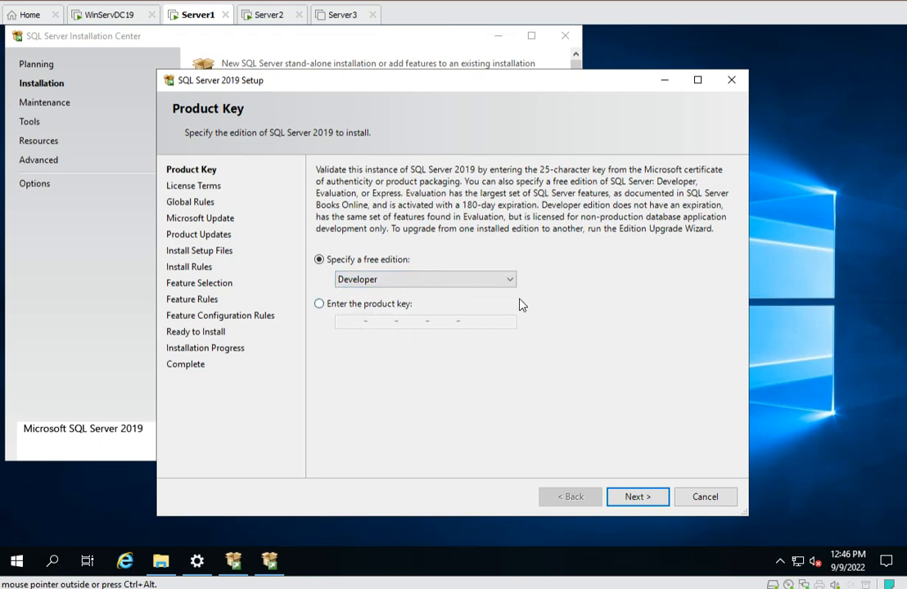
pyautogui.click(636, 497)
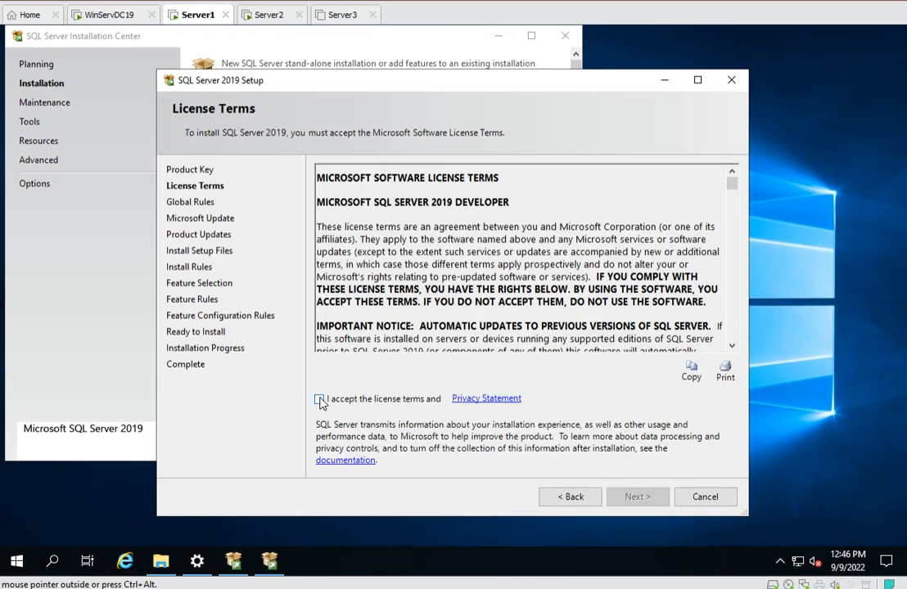
# Accept the license terms and continue past the Microsoft Update page without enabling update checks.
pyautogui.click(319, 399)
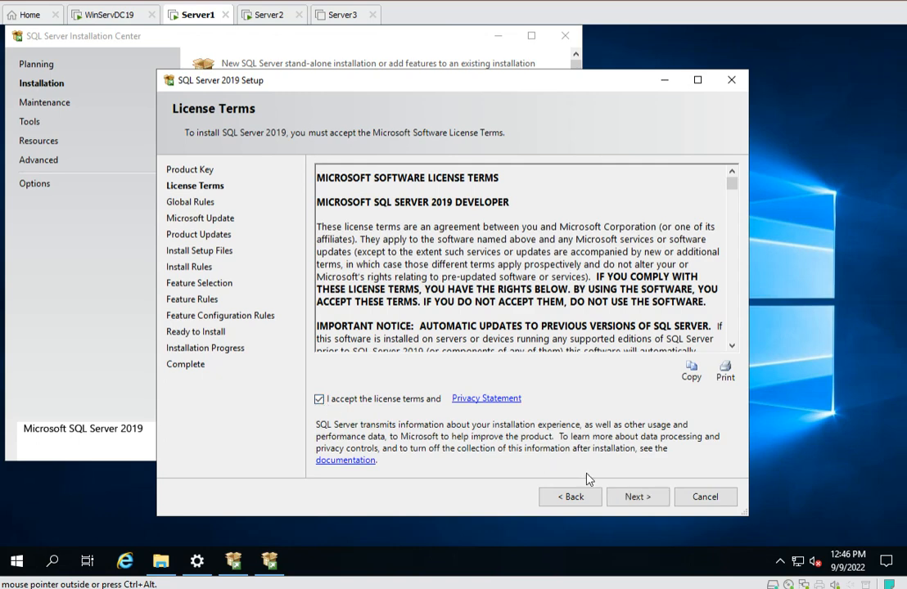
pyautogui.click(638, 499)
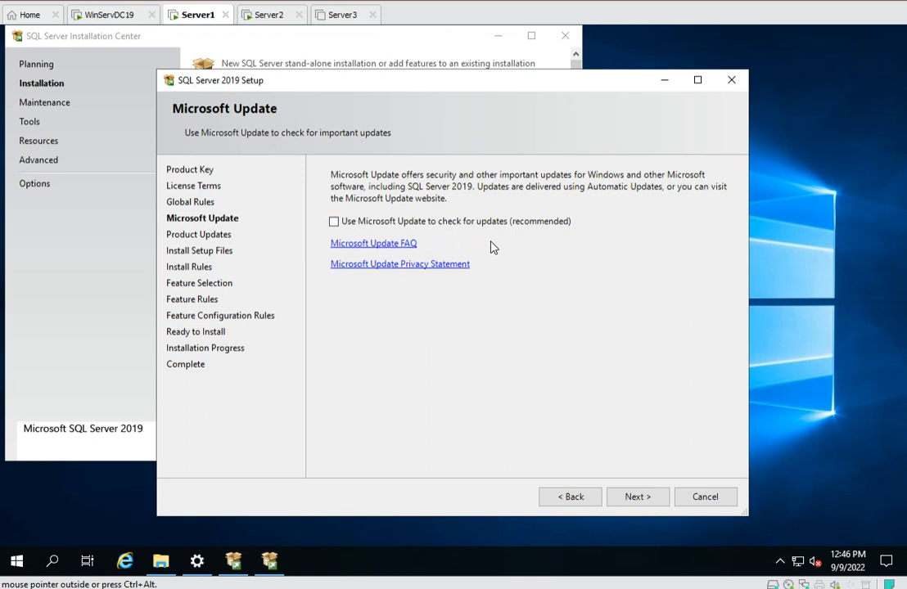
pyautogui.click(639, 500)
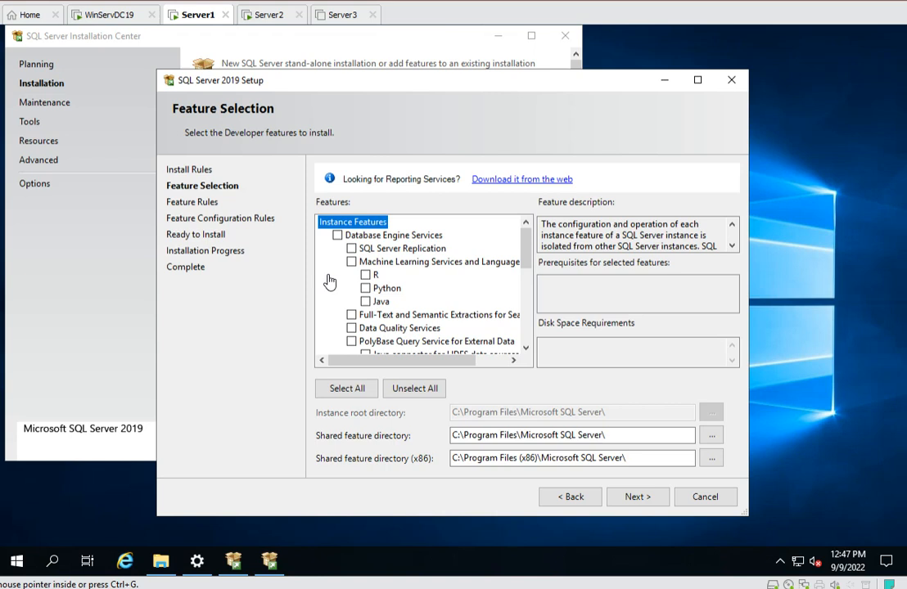
# Select Database Engine Services, Client Tools Connectivity, Client Tools Backwards Compatibility, Client Tools SDK and SQL Client Connectivity SDK, then continue.
pyautogui.click(337, 236)
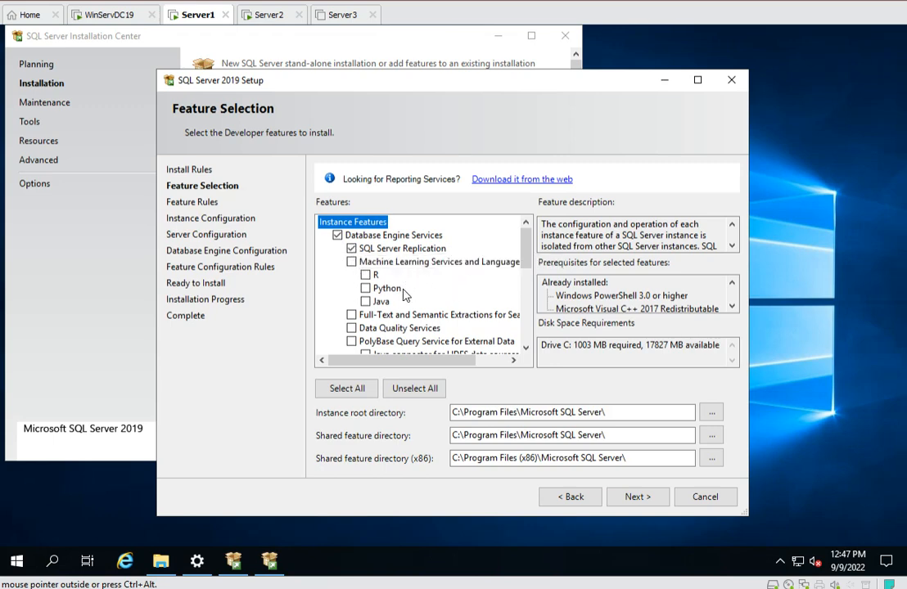
pyautogui.scroll(-2, 391, 296)
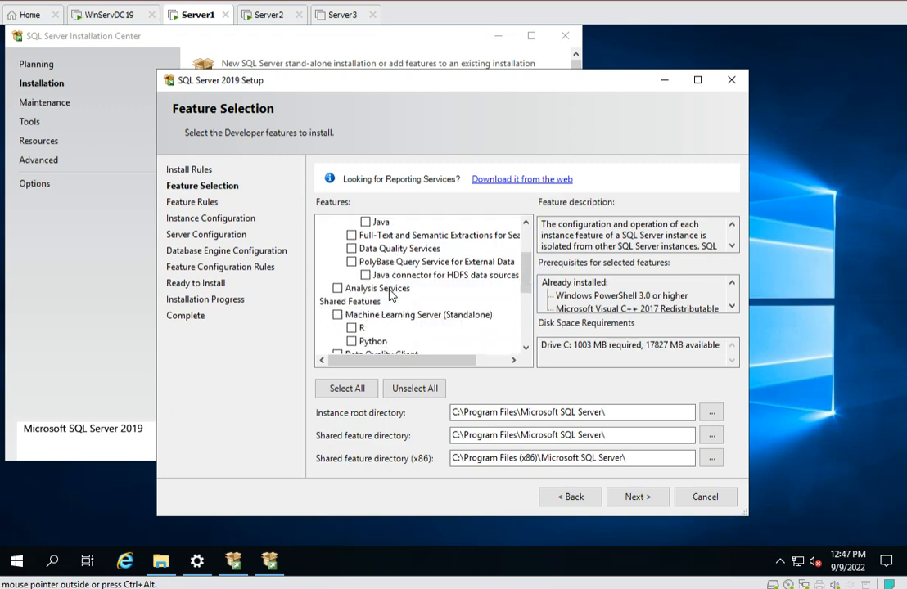
pyautogui.scroll(-1, 391, 297)
pyautogui.scroll(-1, 391, 296)
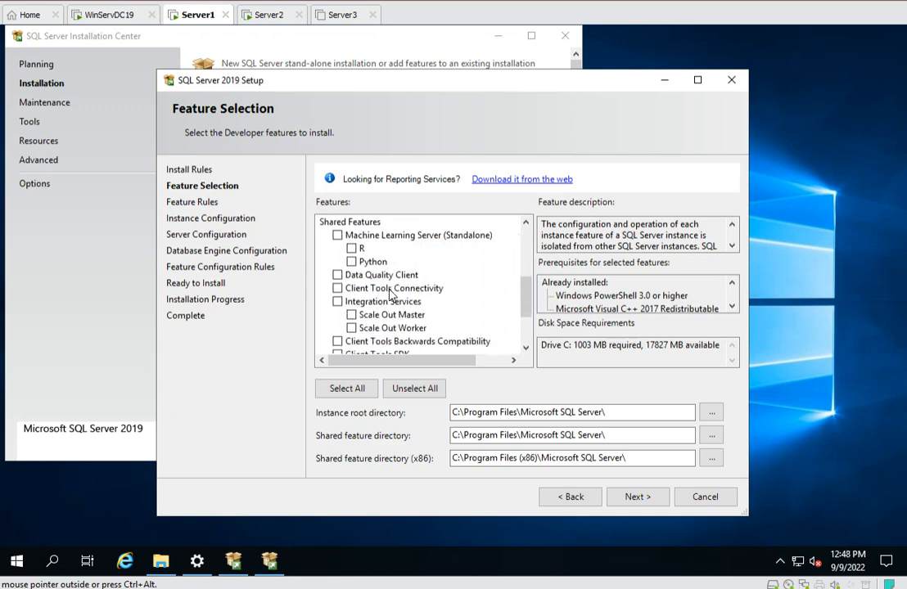
pyautogui.click(337, 289)
pyautogui.scroll(-1, 414, 303)
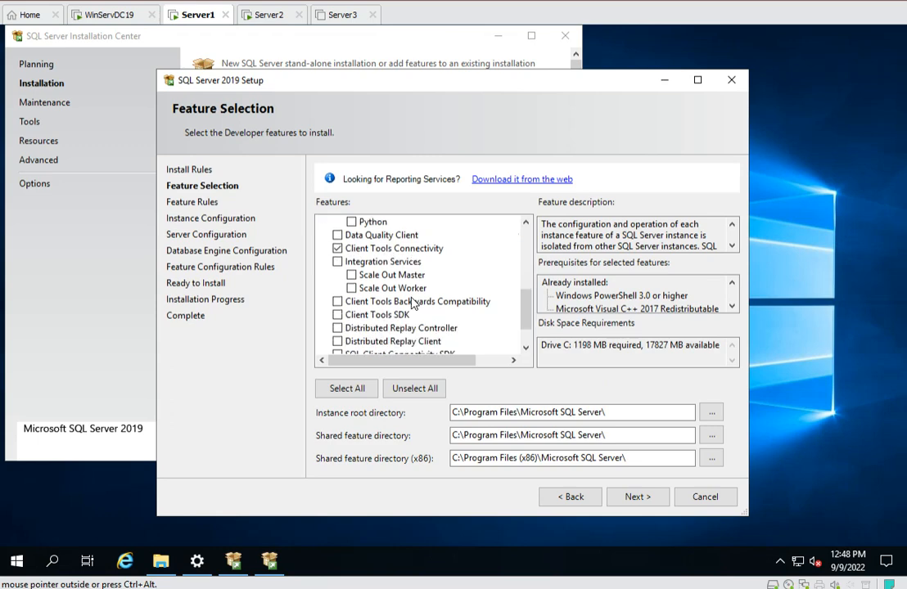
pyautogui.scroll(-1, 414, 303)
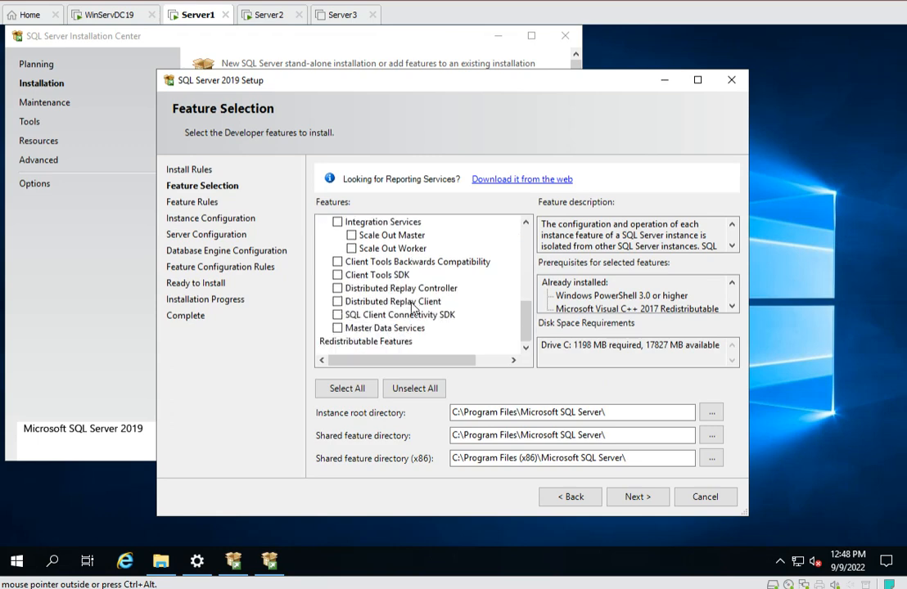
pyautogui.click(338, 315)
pyautogui.click(337, 275)
pyautogui.click(337, 262)
pyautogui.click(633, 496)
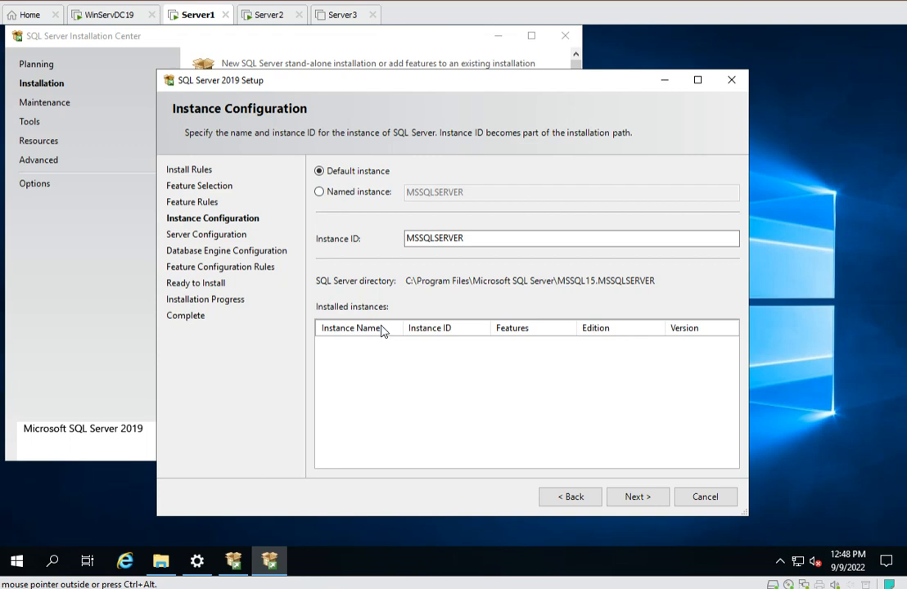
# Keep the default instance and service account settings, and add the current user as a SQL Server administrator.
pyautogui.click(635, 498)
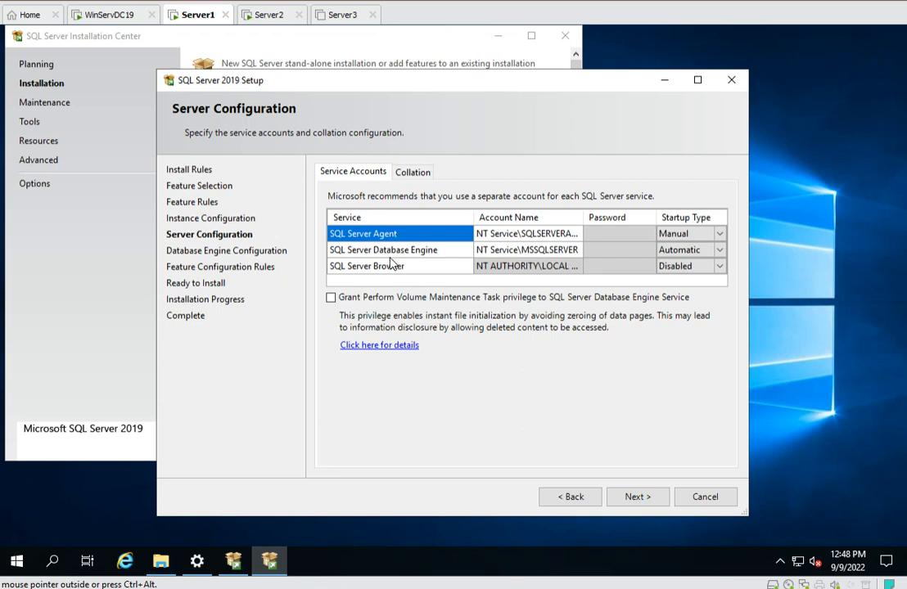
pyautogui.click(643, 495)
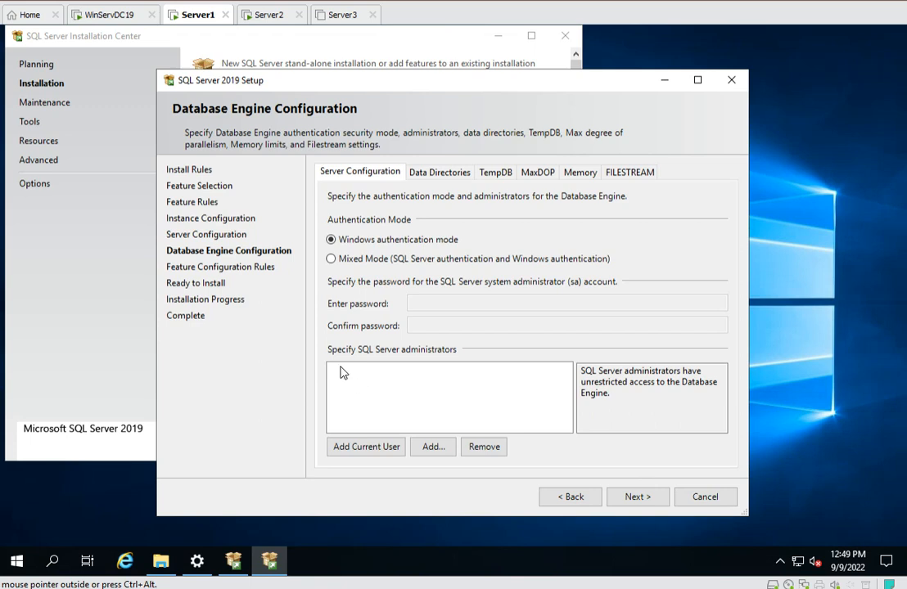
pyautogui.click(361, 450)
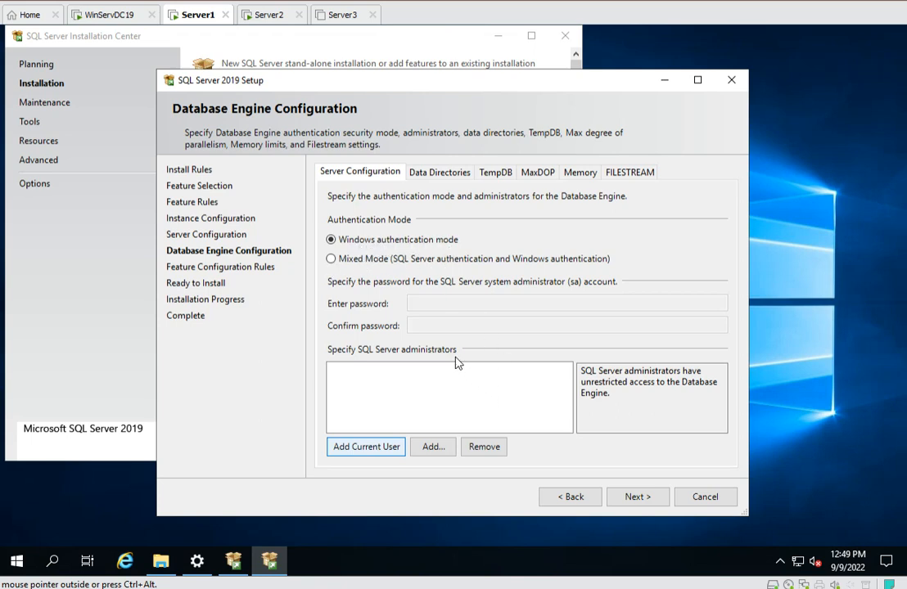
pyautogui.click(638, 500)
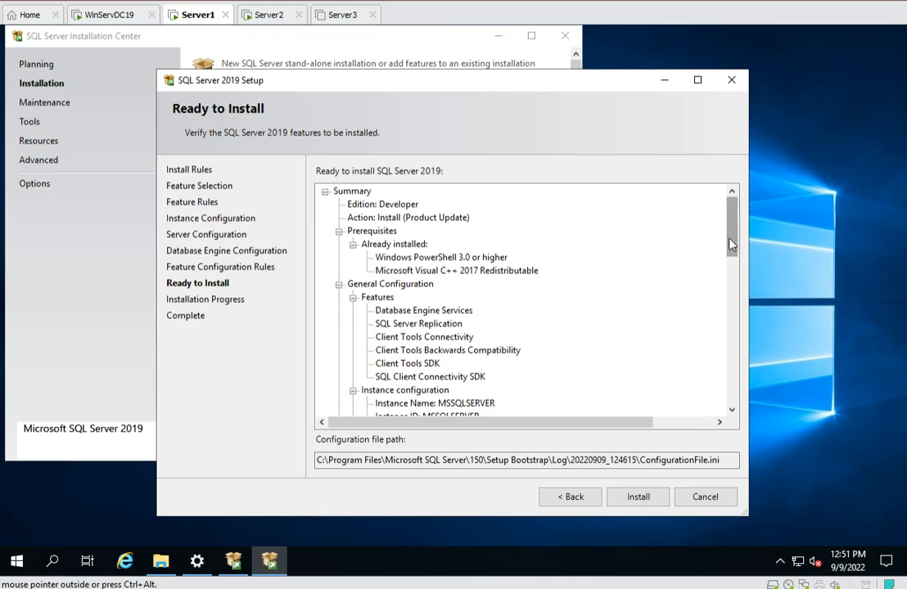
# Review the Ready to Install summary and start the SQL Server installation.
pyautogui.moveTo(734, 236); pyautogui.dragTo(727, 397)
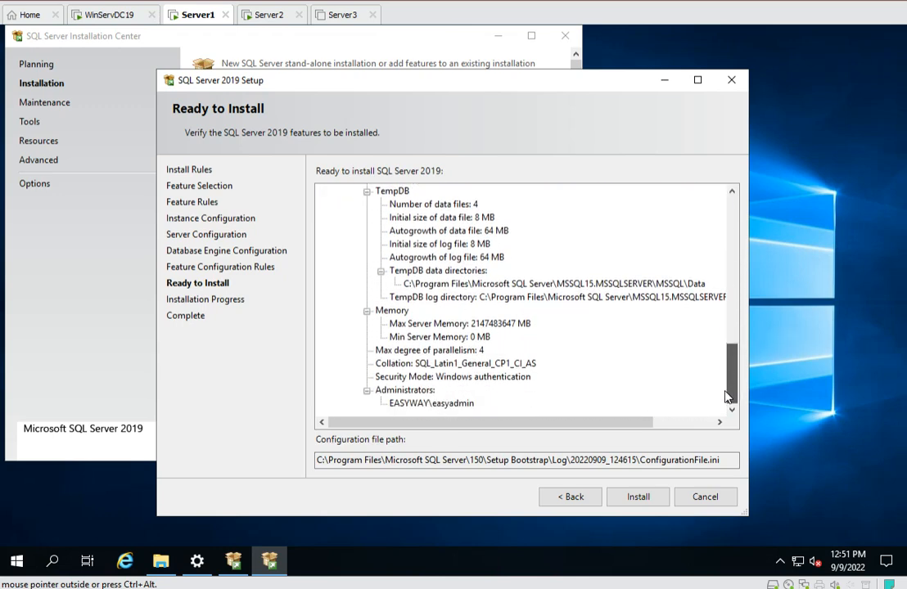
pyautogui.scroll(15, 694, 263)
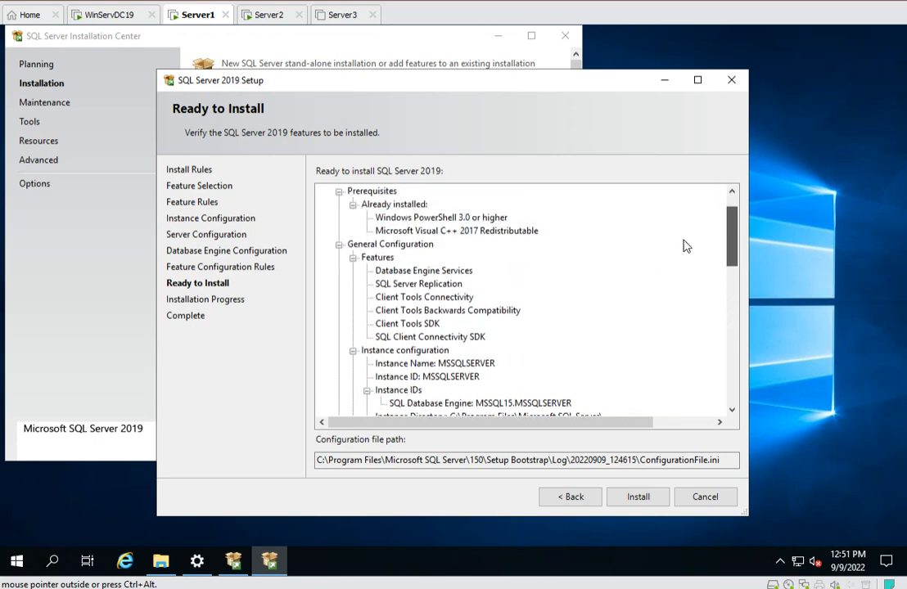
pyautogui.scroll(-15, 698, 344)
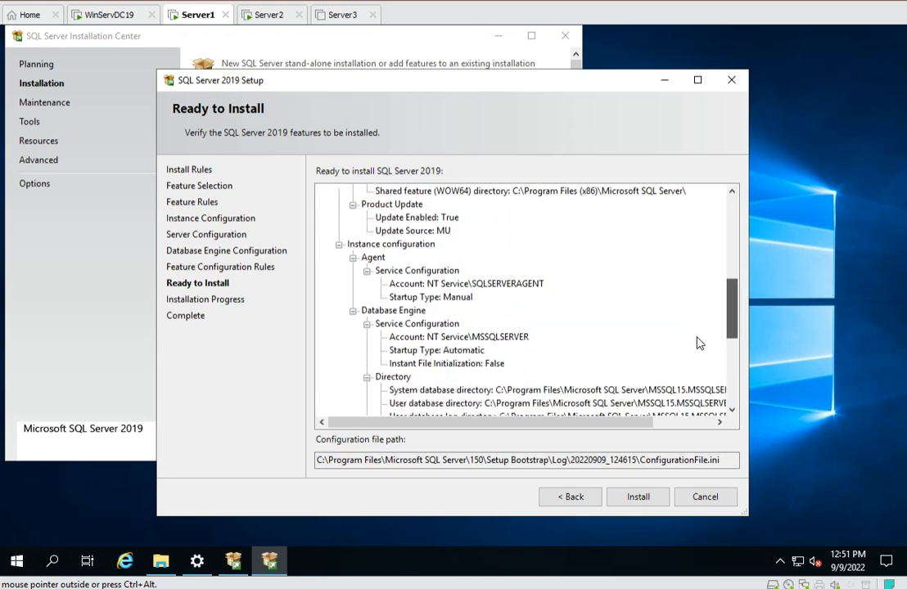
pyautogui.click(643, 497)
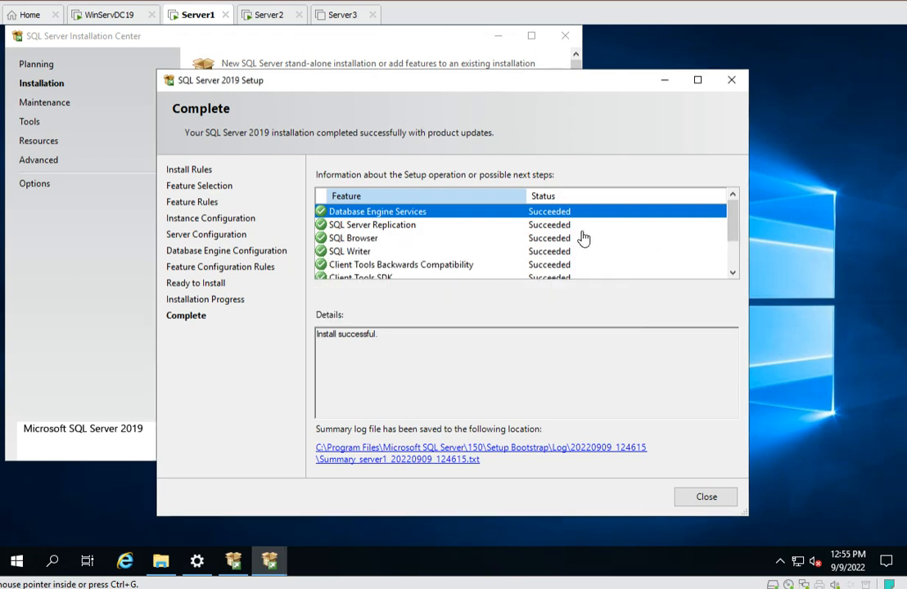
# Review the completed feature results, then close the setup wizard and the SQL Server Installation Center.
pyautogui.click(734, 220)
pyautogui.moveTo(734, 235); pyautogui.dragTo(733, 260)
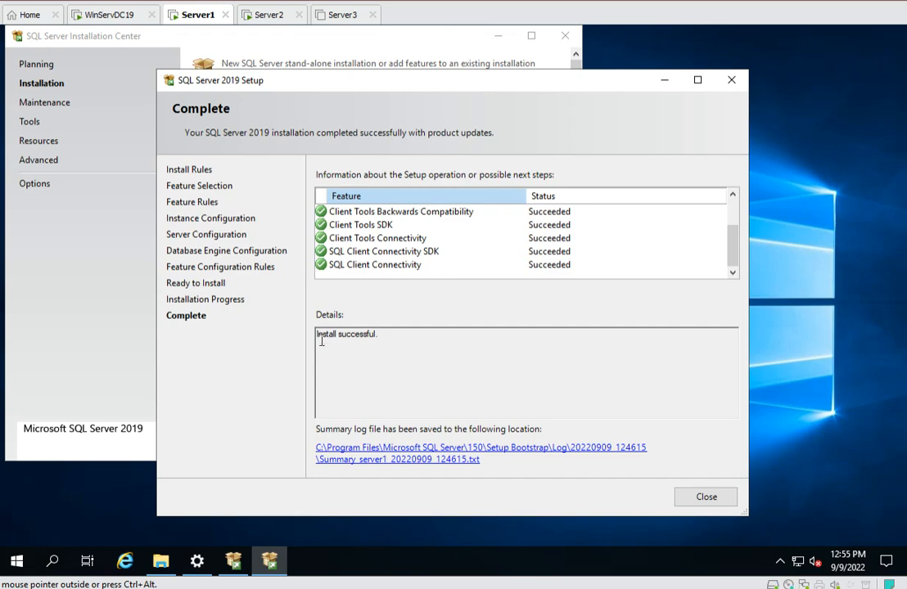
pyautogui.click(706, 498)
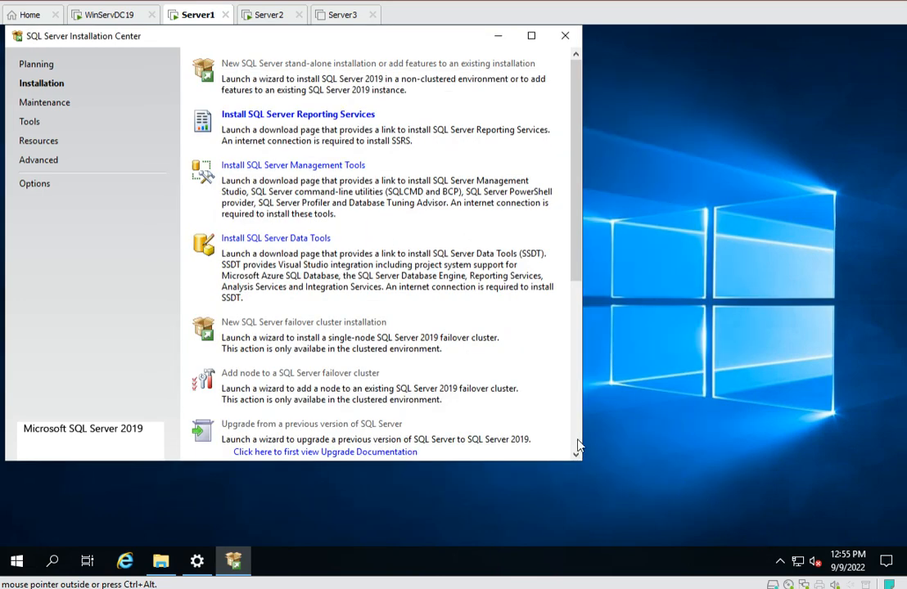
pyautogui.click(566, 36)
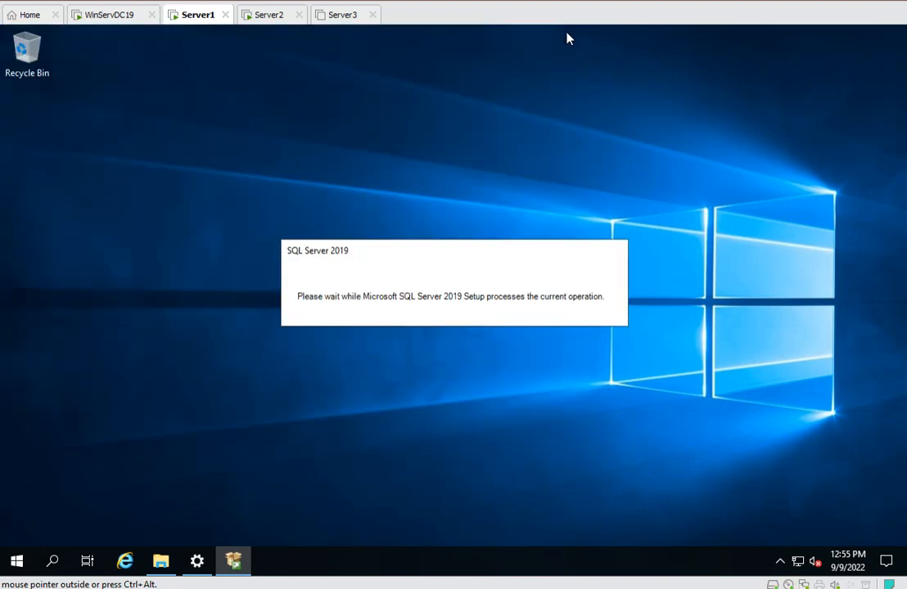
# Launch the SSMS-Setup-ENU-18.12.1 installer from the SQL software shared folder and allow it to make changes.
pyautogui.rightClick(473, 196)
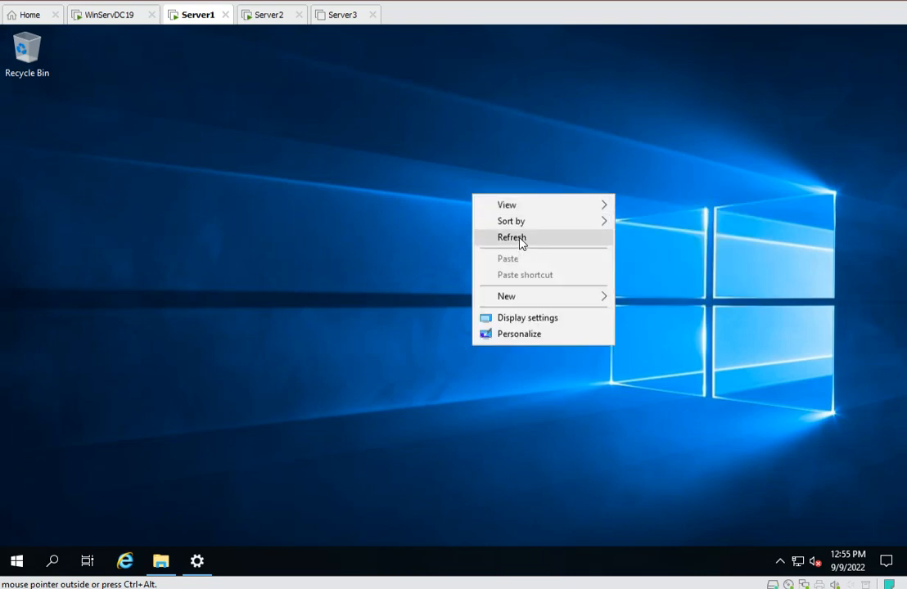
pyautogui.click(512, 237)
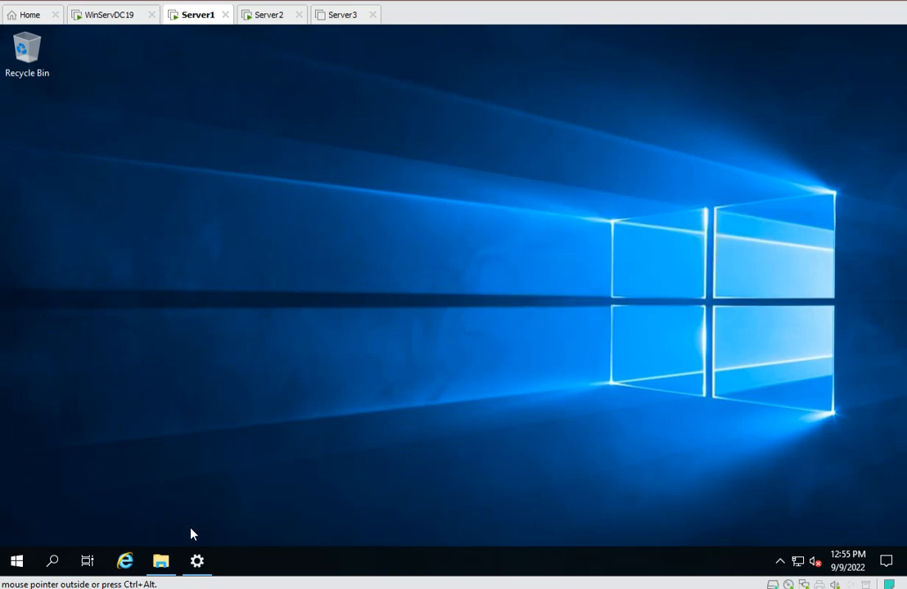
pyautogui.click(162, 563)
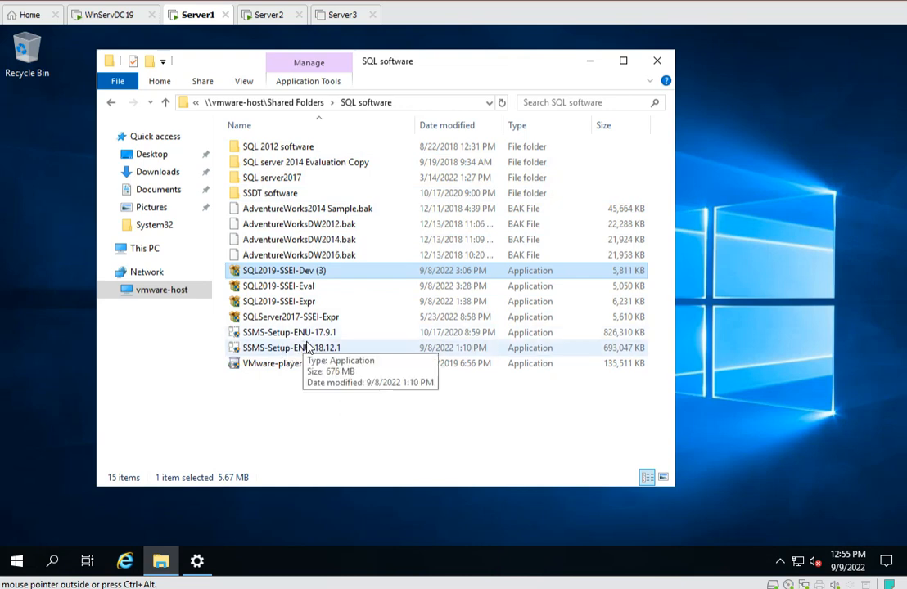
pyautogui.click(275, 351)
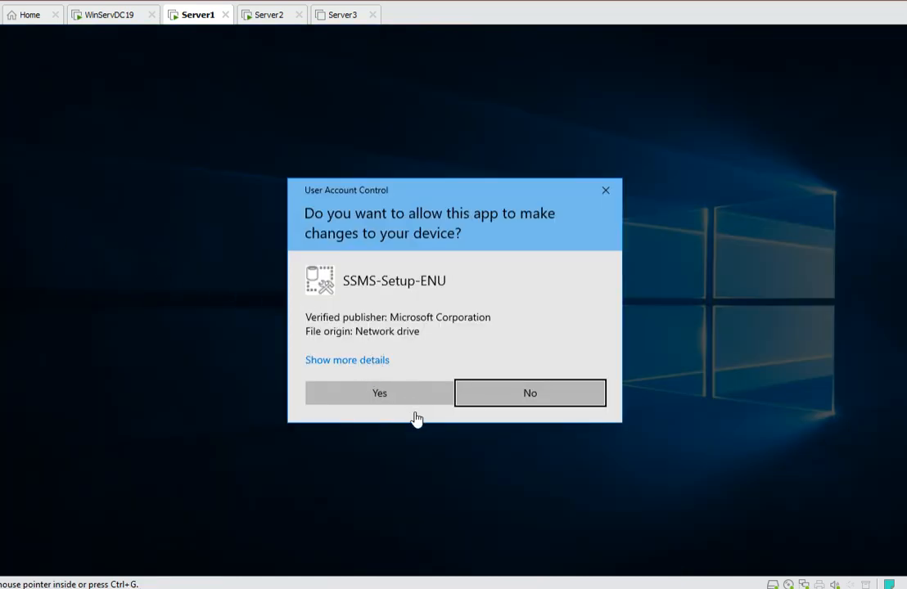
pyautogui.click(365, 392)
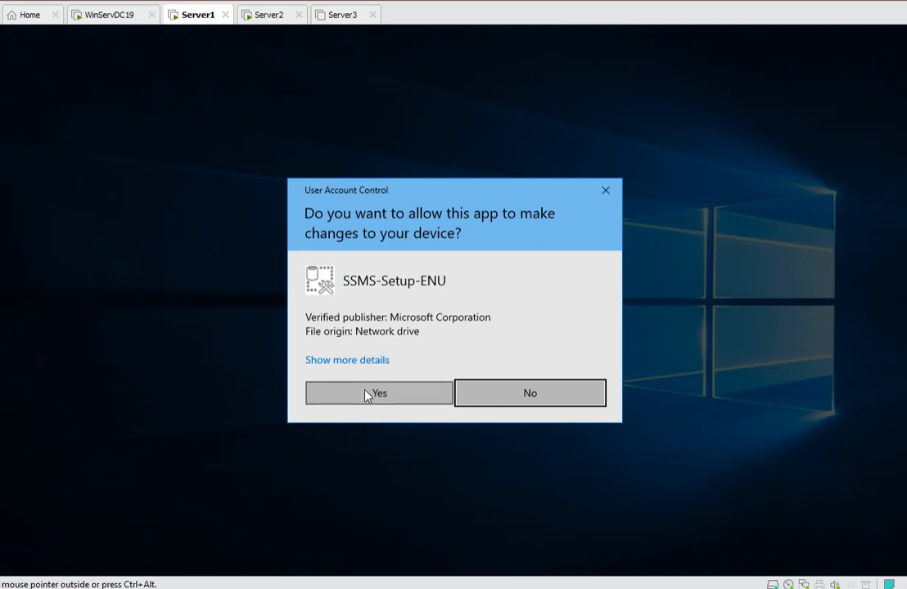
pyautogui.click(381, 397)
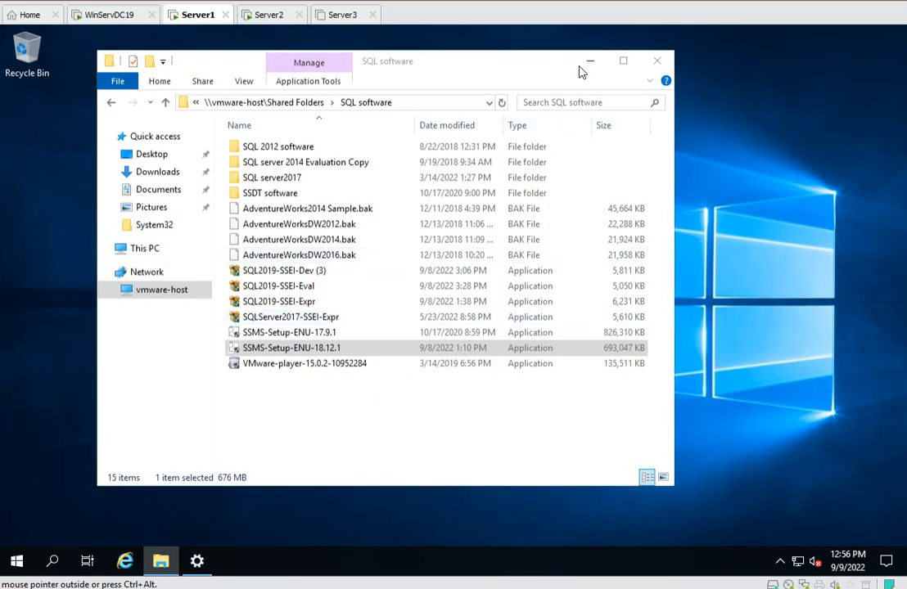
# Install SQL Server Management Studio 18.12.1 to the default location and close the finished setup.
pyautogui.click(591, 63)
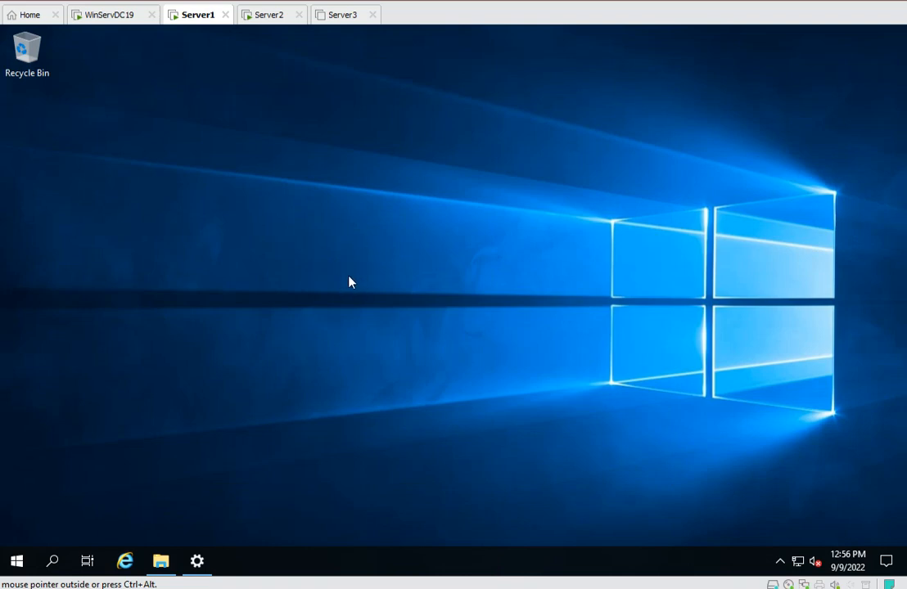
pyautogui.click(197, 561)
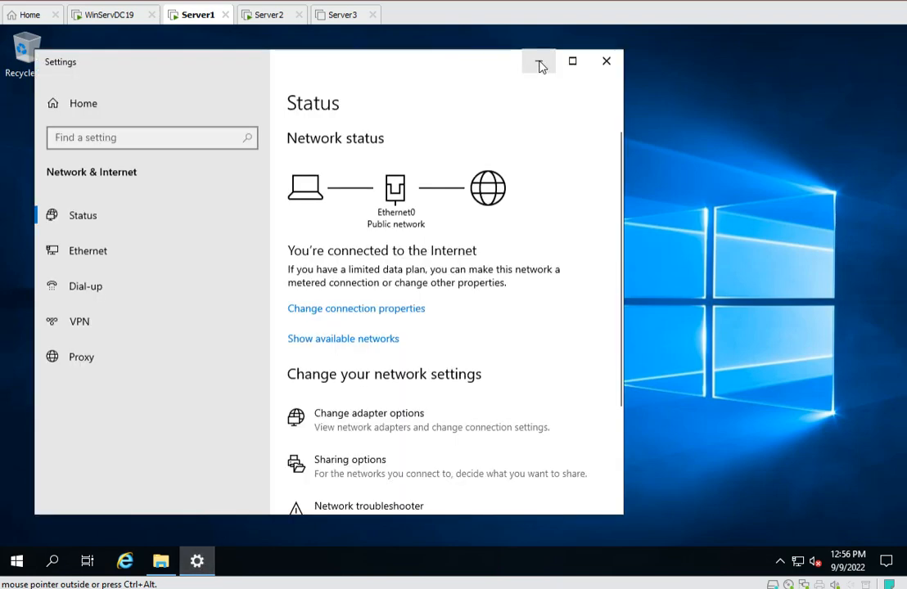
pyautogui.click(540, 64)
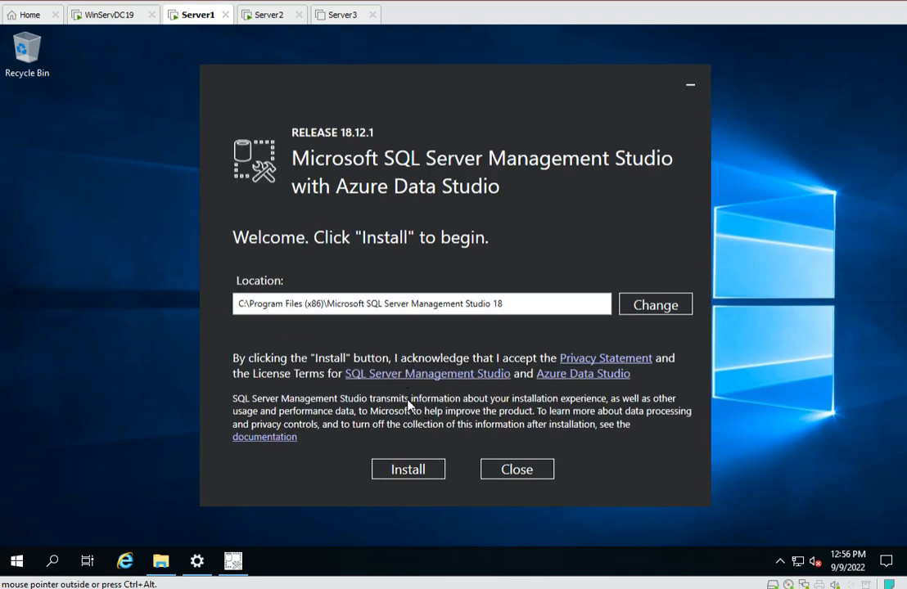
pyautogui.click(410, 471)
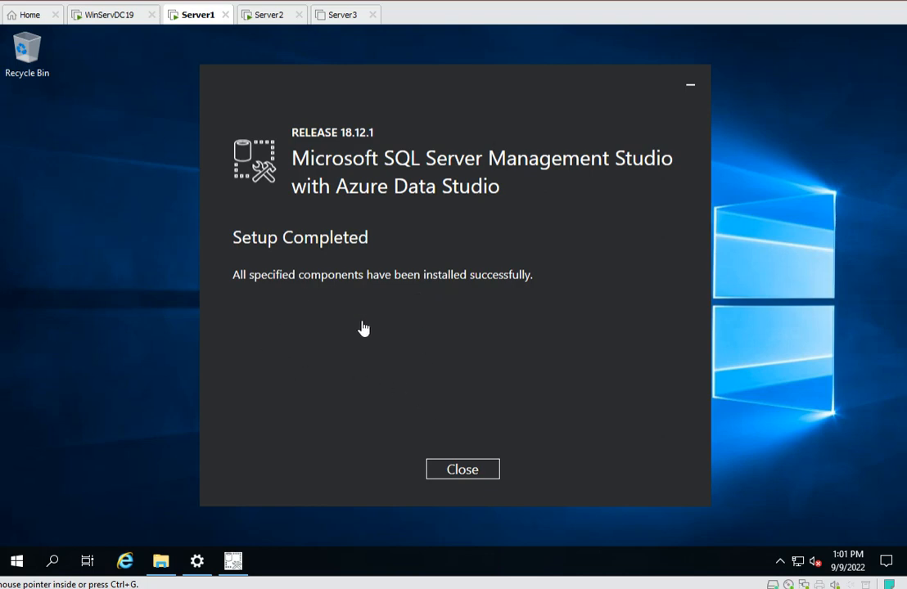
pyautogui.click(462, 471)
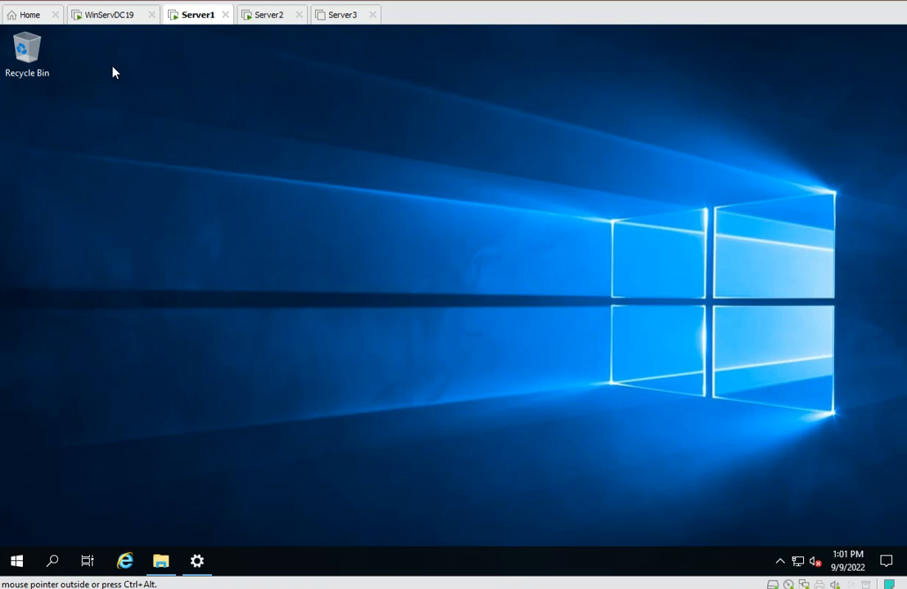
# Set Server1's virtual machine network adapter to Bridged, connected directly to the physical network.
pyautogui.rightClick(202, 17)
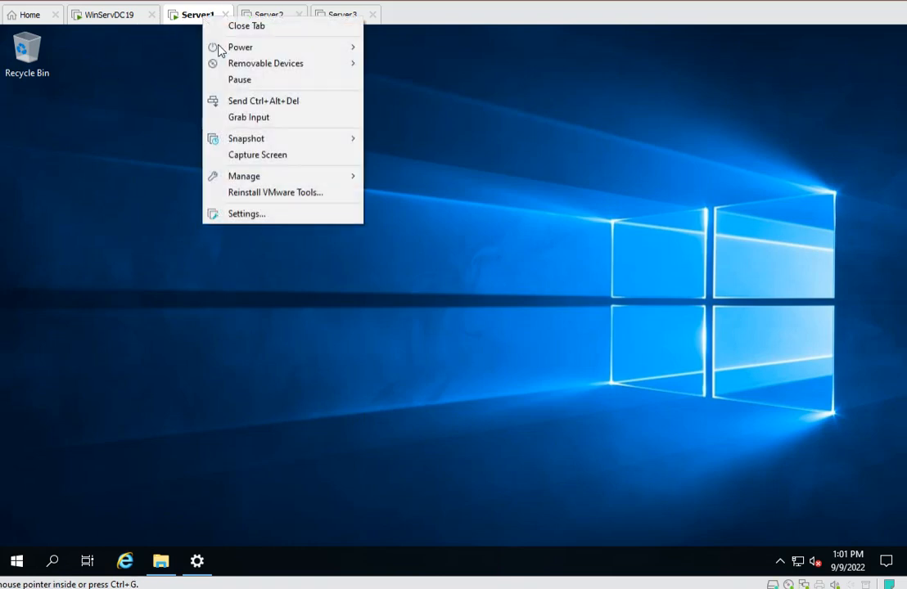
pyautogui.click(256, 218)
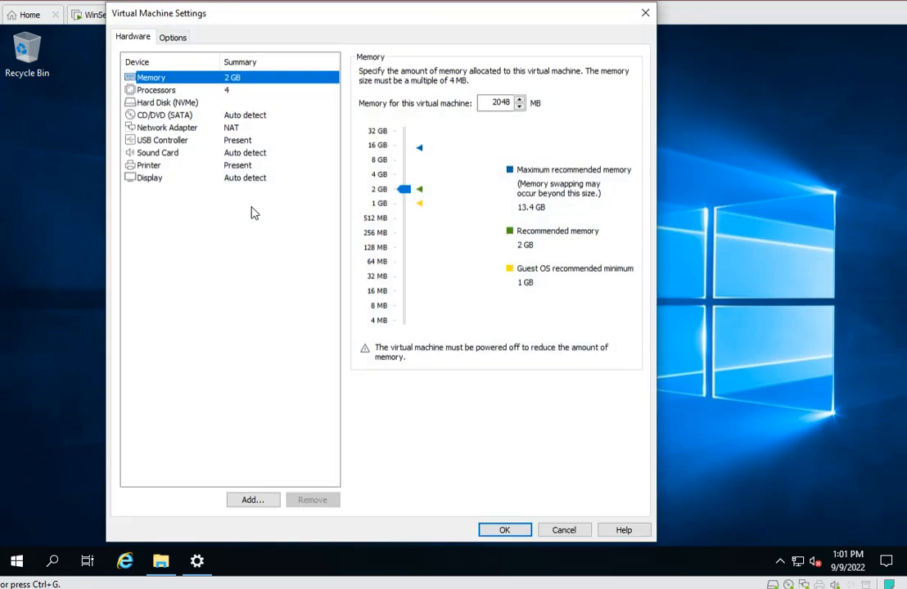
pyautogui.click(170, 128)
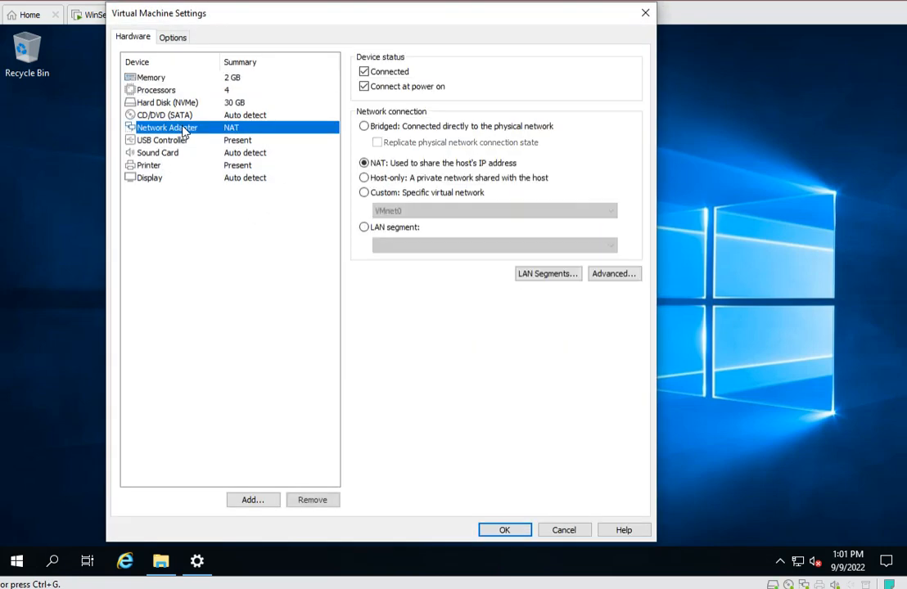
pyautogui.click(363, 127)
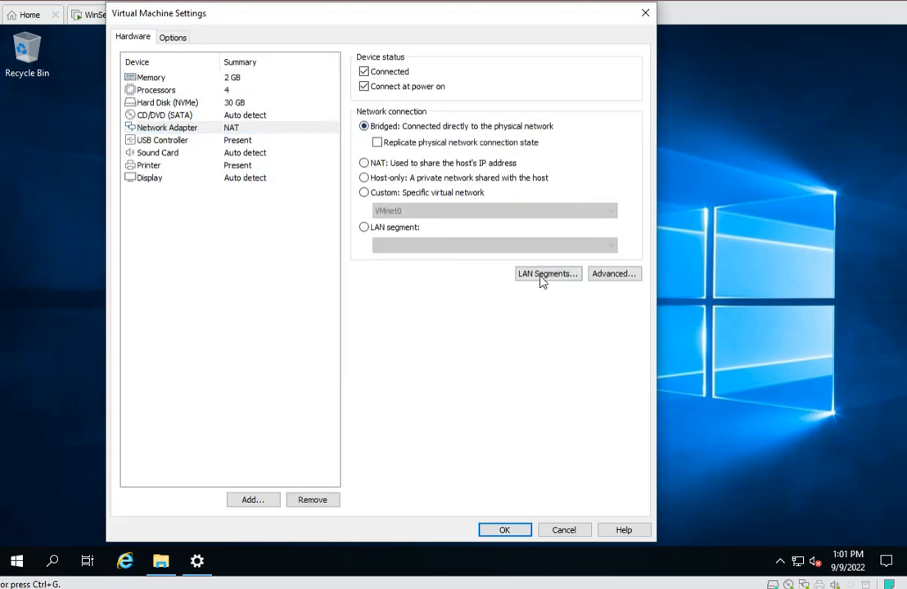
pyautogui.click(502, 528)
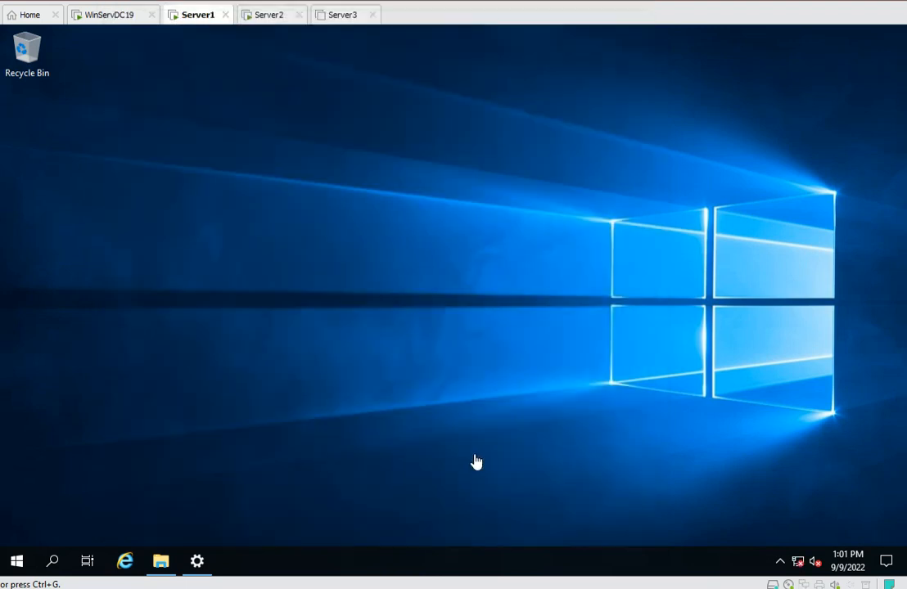
# Refresh the desktop and check the VM's network connection status.
pyautogui.rightClick(601, 465)
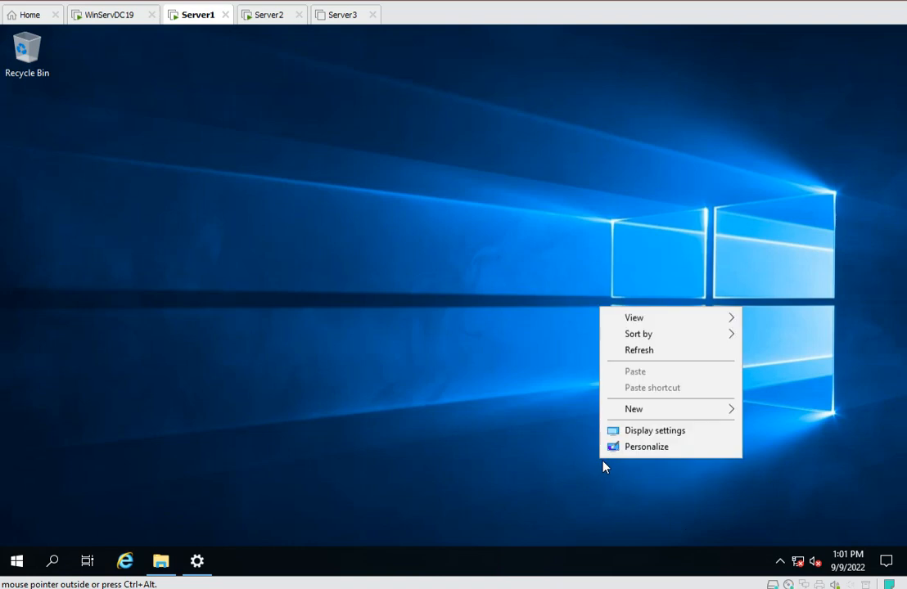
pyautogui.click(650, 356)
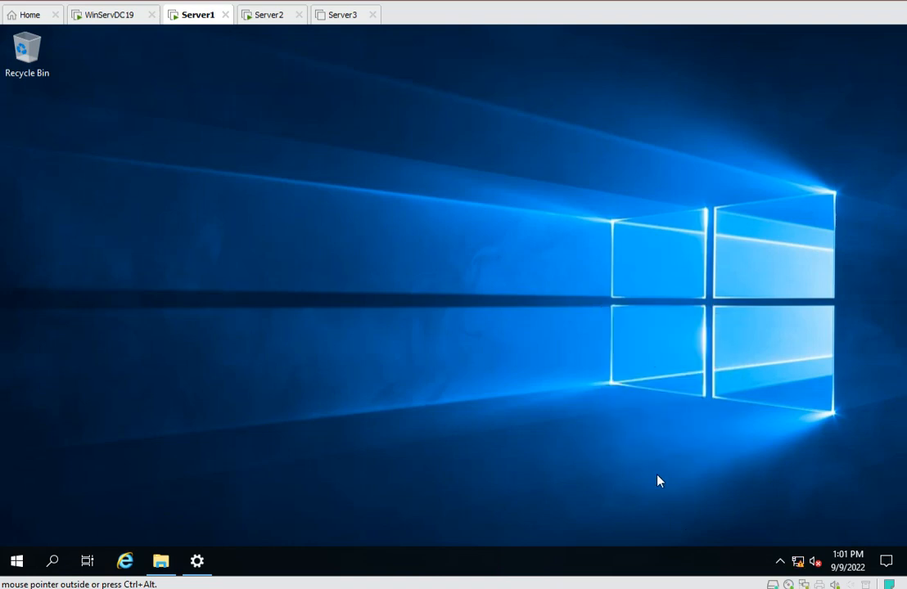
pyautogui.click(797, 562)
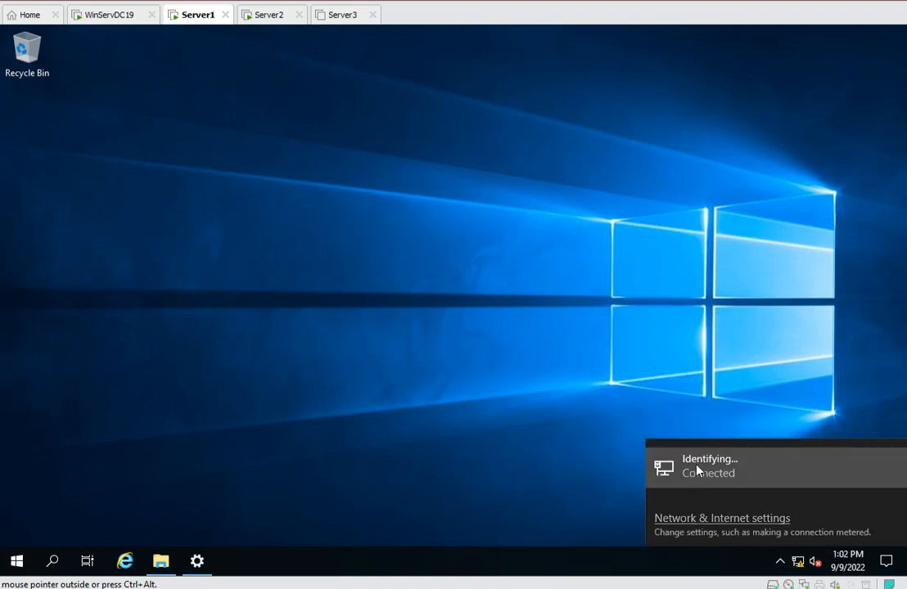
# Open the IPv4 properties of the Ethernet0 adapter through the network settings and adapter options.
pyautogui.click(697, 471)
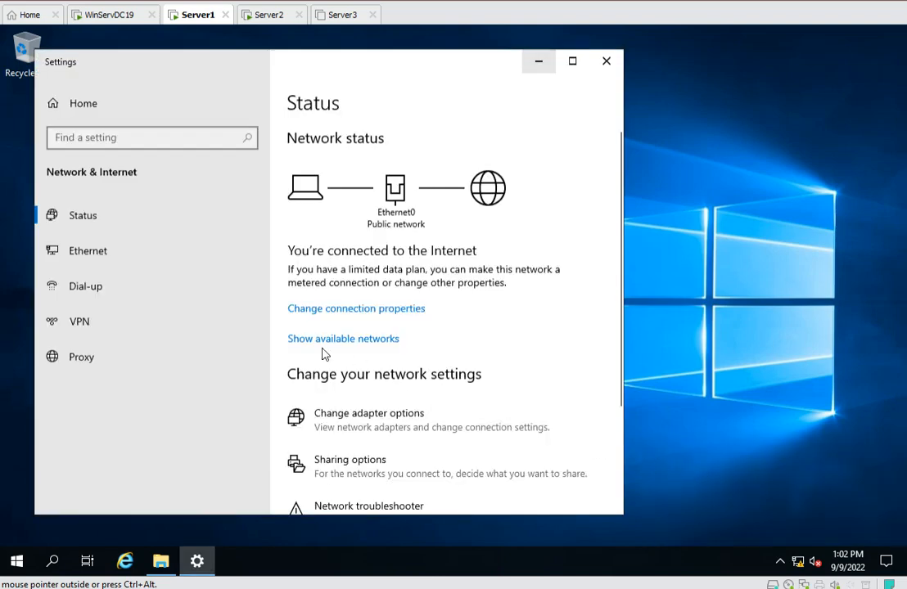
pyautogui.click(96, 256)
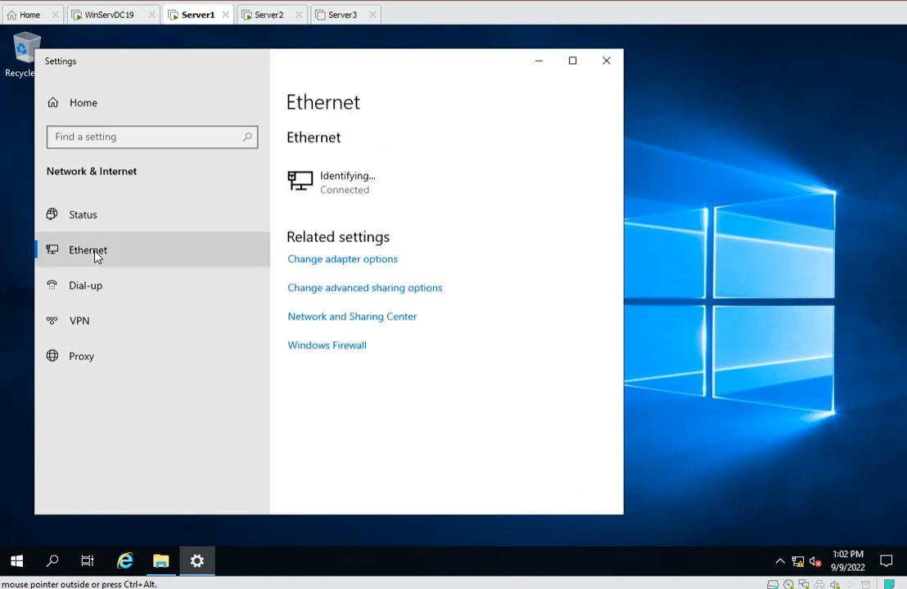
pyautogui.click(327, 260)
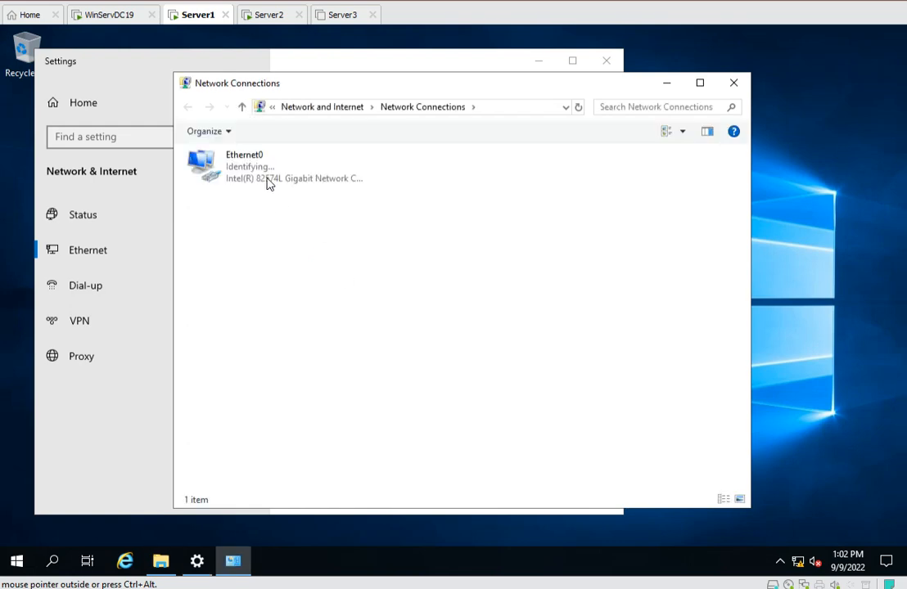
pyautogui.click(262, 168)
pyautogui.doubleClick(262, 167)
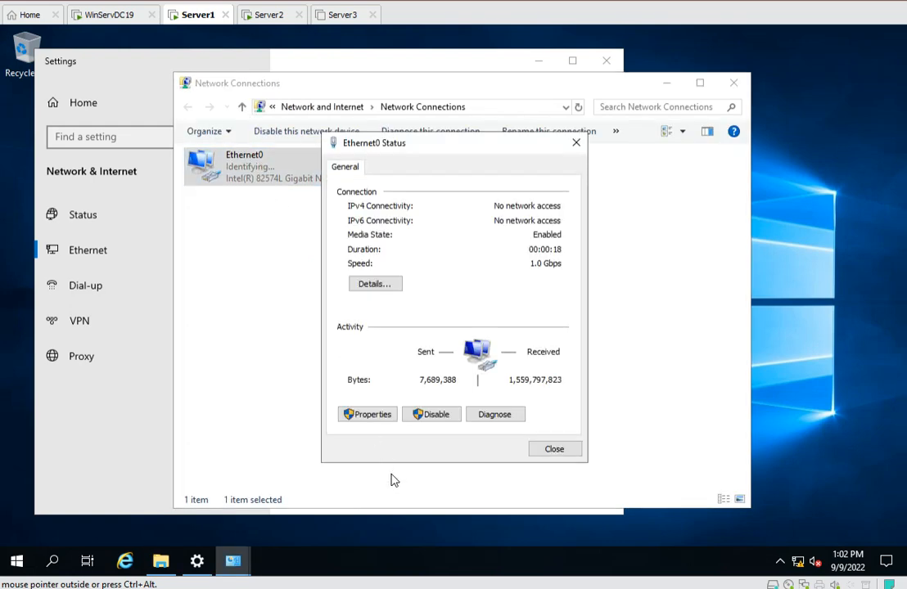
pyautogui.click(397, 414)
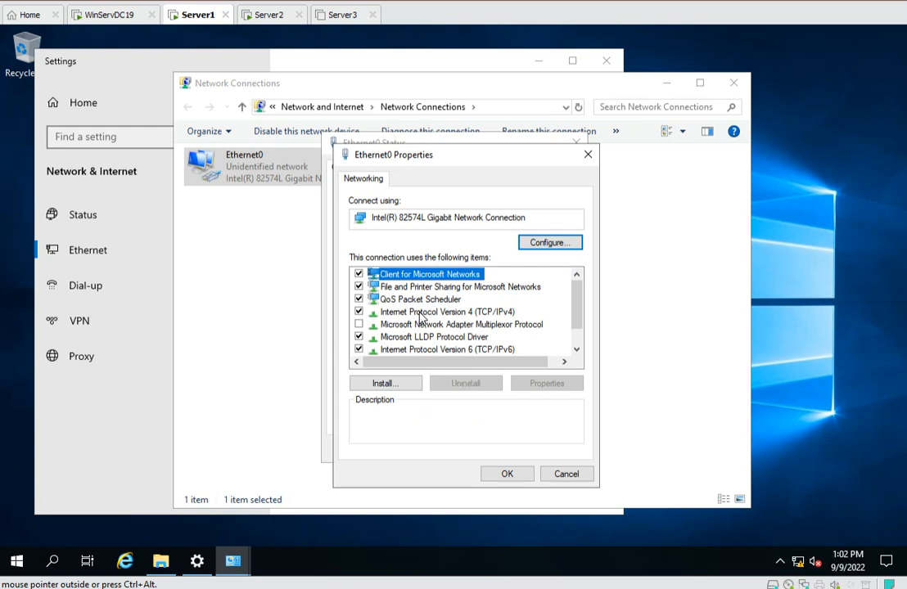
pyautogui.doubleClick(423, 313)
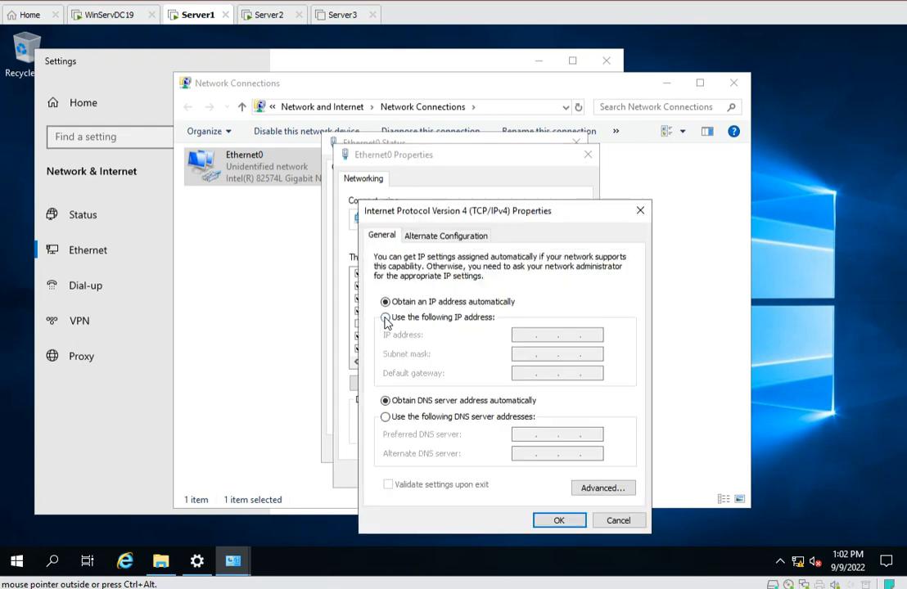
# Switch to a static IP address of 192.254.57.191 with subnet mask 255.255.255.0.
pyautogui.click(386, 319)
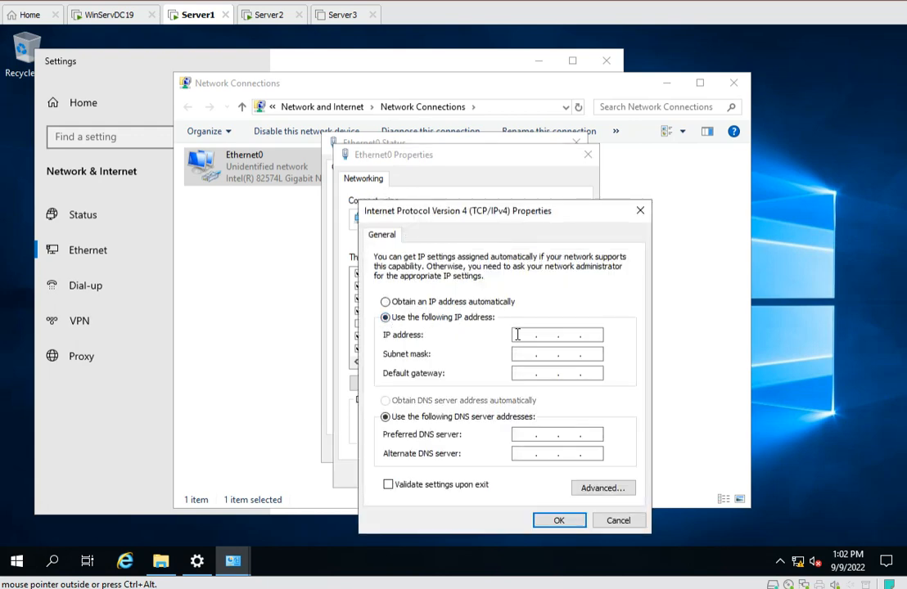
pyautogui.click(514, 336)
pyautogui.press('End')
pyautogui.click(517, 337)
pyautogui.write('192 . 254 . 57 . 191')
pyautogui.click(518, 354)
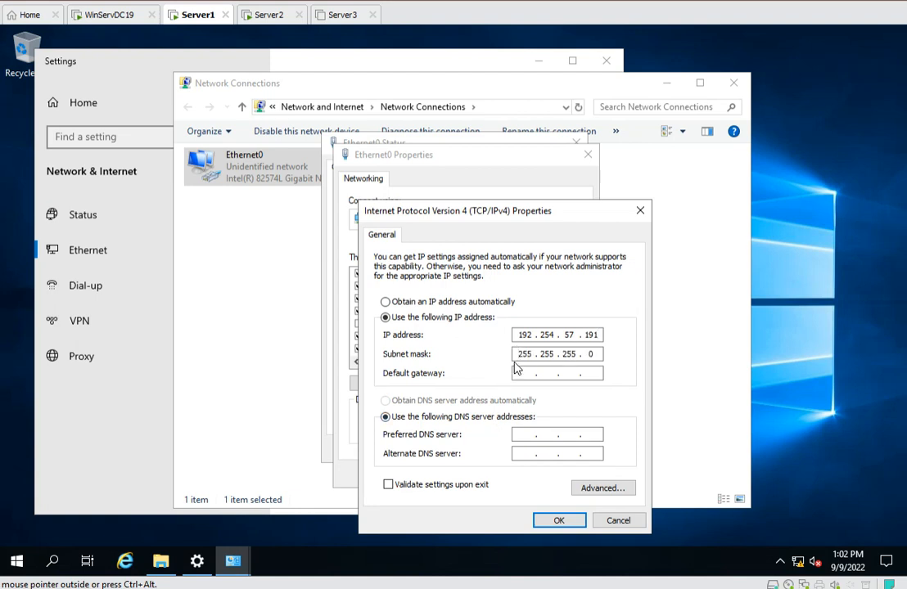
# Set the default gateway to 192.254.57.1.
pyautogui.click(515, 373)
pyautogui.write('1')
pyautogui.write('92')
pyautogui.write('257')
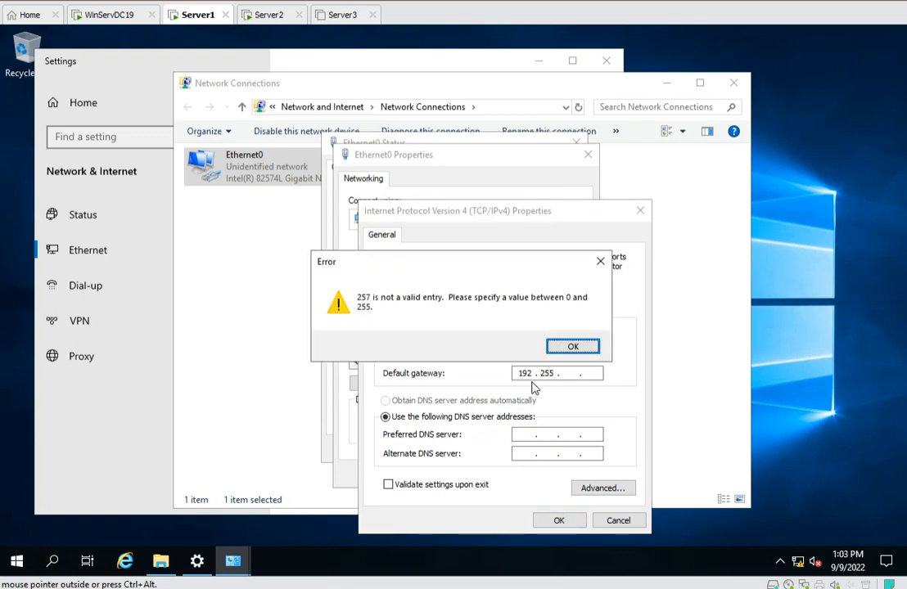
pyautogui.click(573, 346)
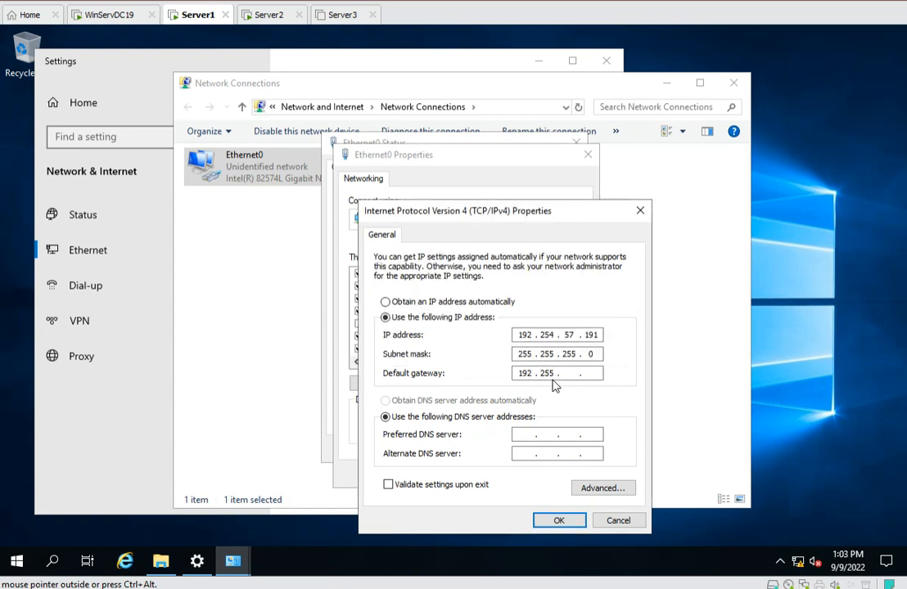
pyautogui.press('BackSpace')
pyautogui.write('4')
pyautogui.write('57')
pyautogui.write('1')
# Set the preferred DNS server to 192.254.57.190 and the alternate DNS server to 127.0.0.1.
pyautogui.click(527, 435)
pyautogui.write('192 . 254 . 57 . 190')
pyautogui.click(527, 454)
pyautogui.write('127 . 0 . ')
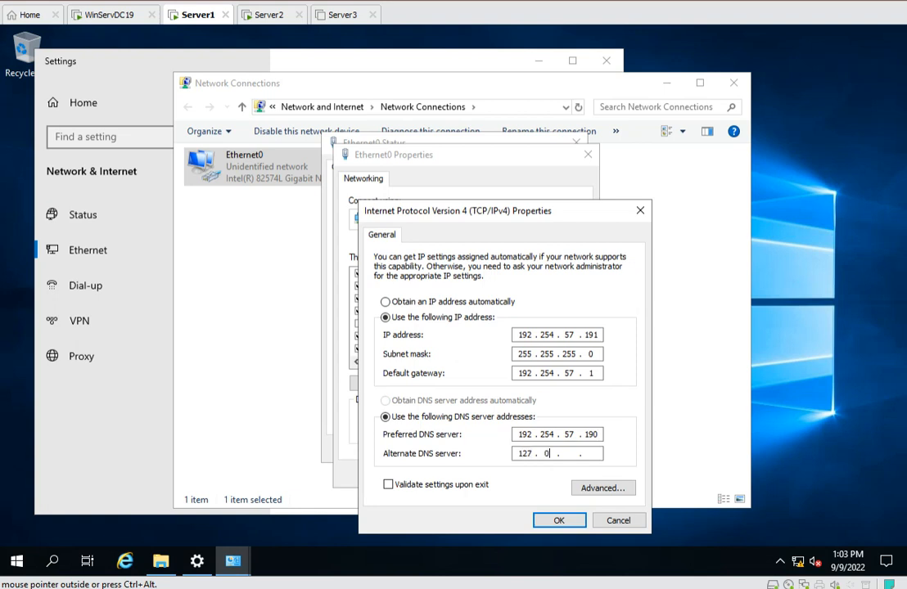
pyautogui.write('0 . 1')
# Apply the IPv4 settings and close the adapter dialogs, Network Connections and Settings windows.
pyautogui.click(559, 521)
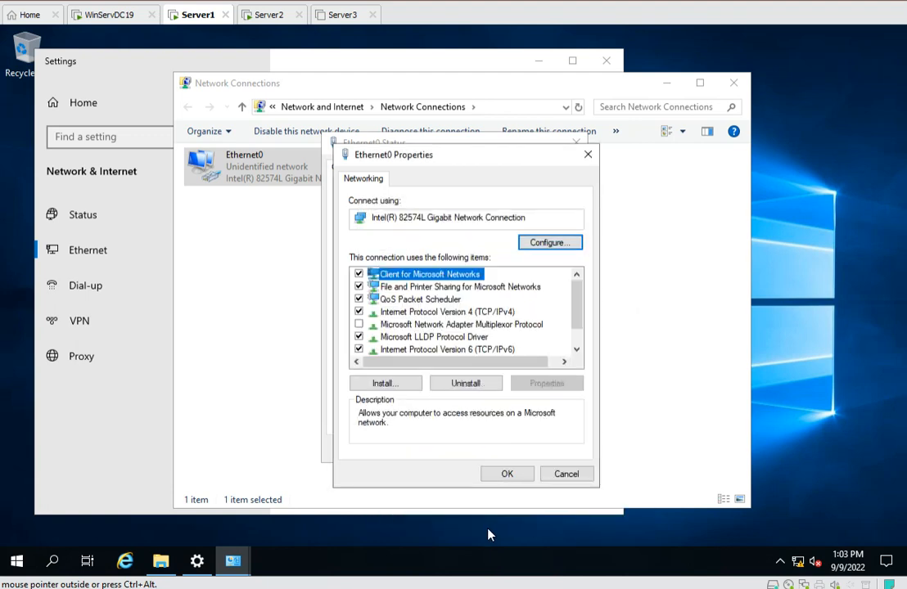
pyautogui.click(506, 474)
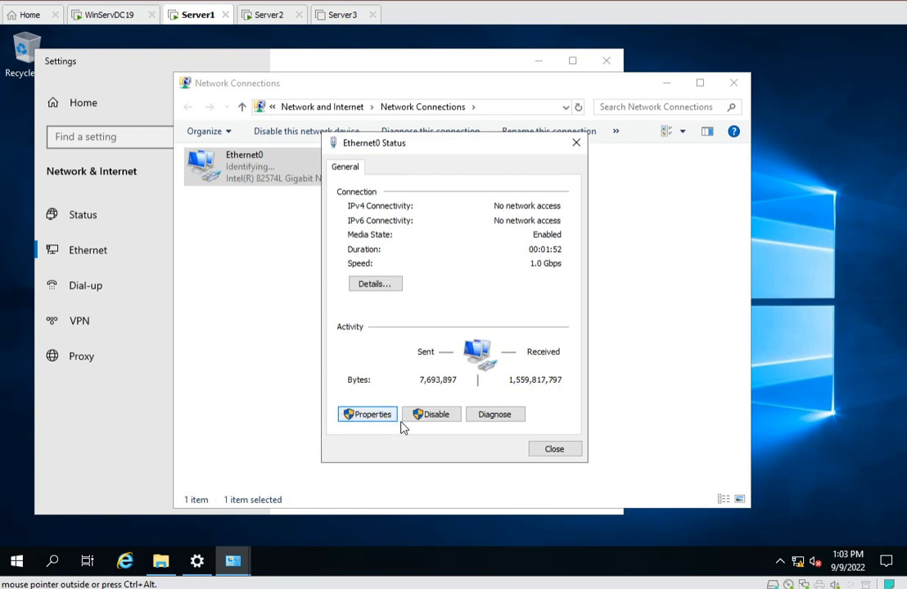
pyautogui.click(557, 452)
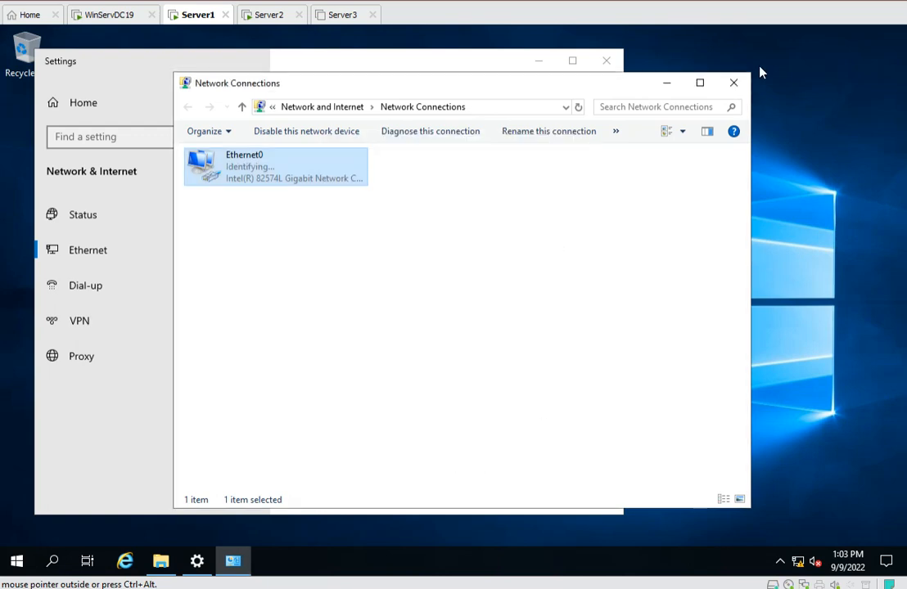
pyautogui.click(734, 84)
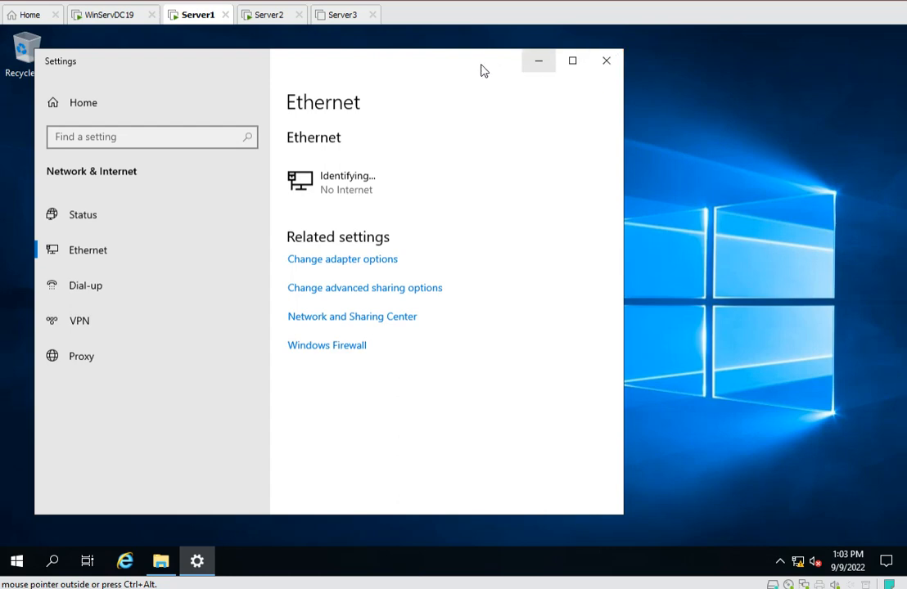
pyautogui.click(607, 62)
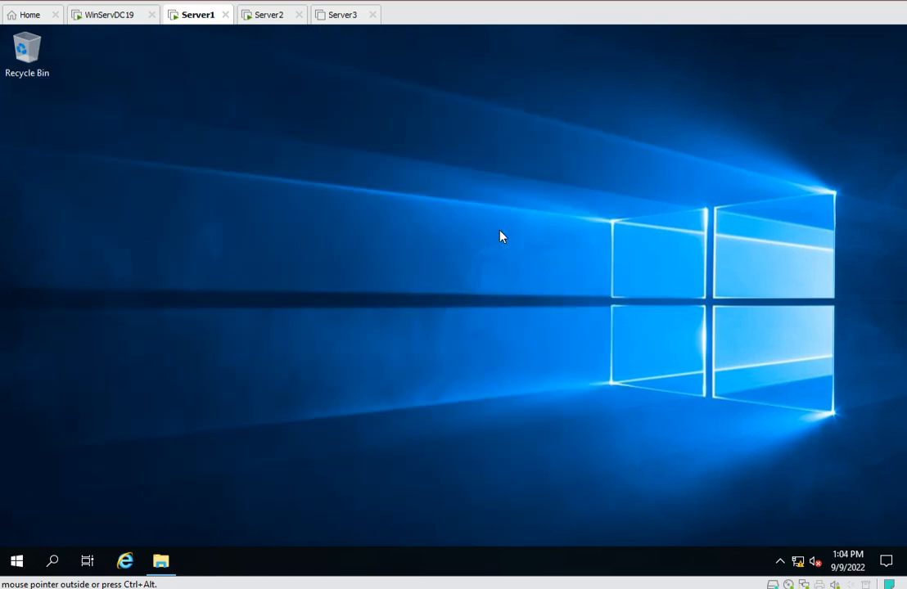